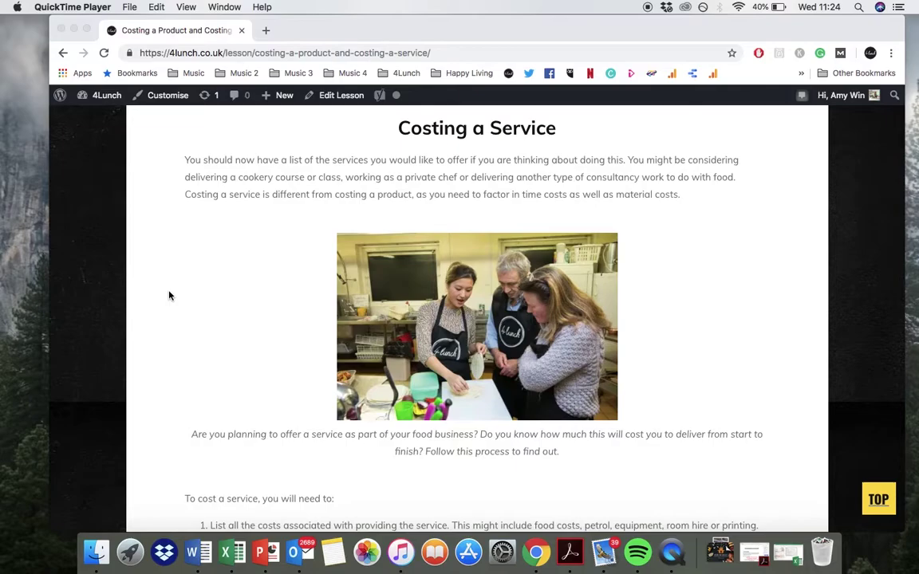
# Review the six steps for costing a service and the downloads list on the lesson page
pyautogui.scroll(-5, 215, 410)
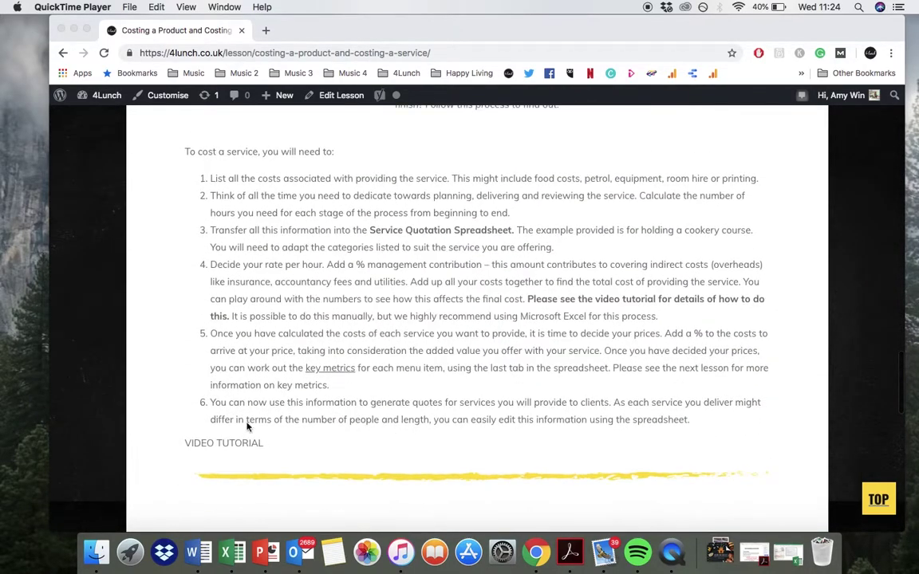
pyautogui.scroll(-4, 335, 444)
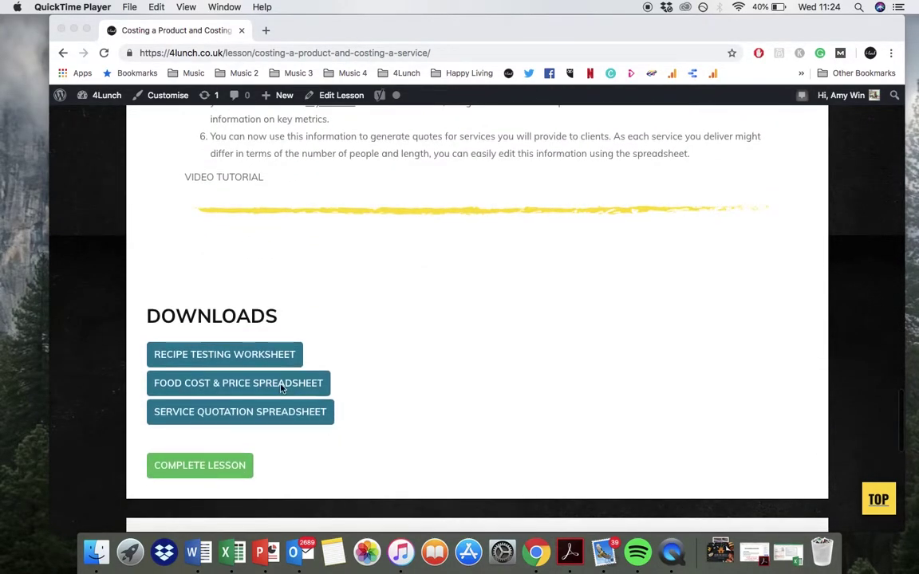
pyautogui.click(335, 415)
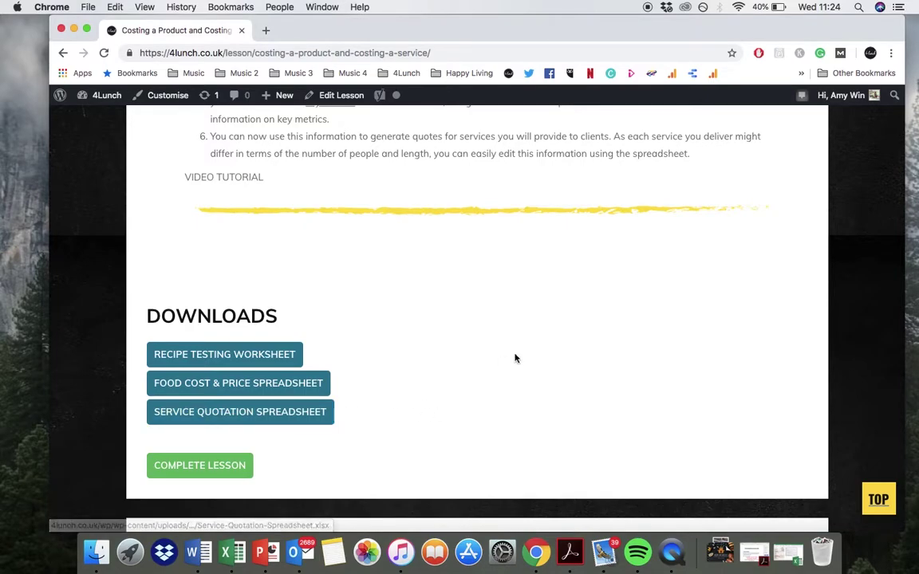
pyautogui.scroll(5, 450, 326)
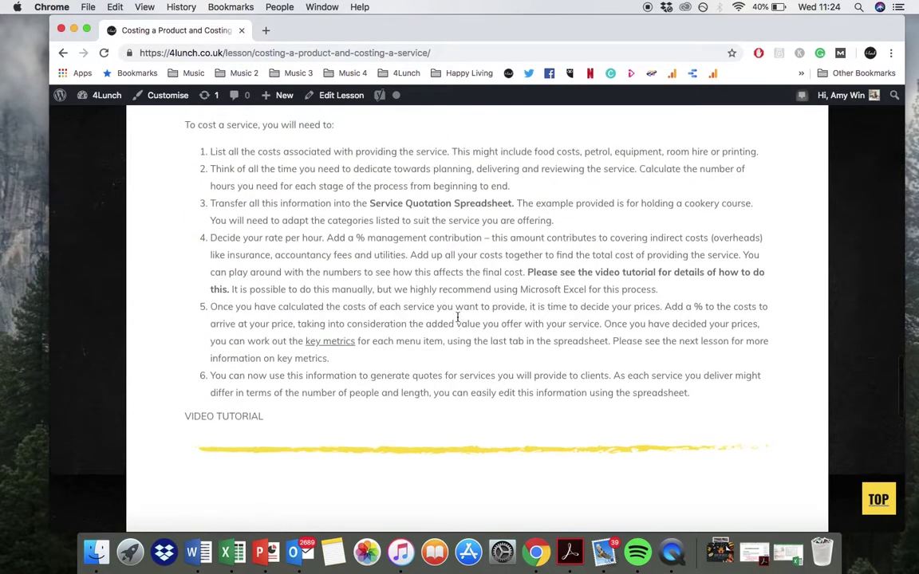
pyautogui.moveTo(690, 444); pyautogui.dragTo(178, 202)
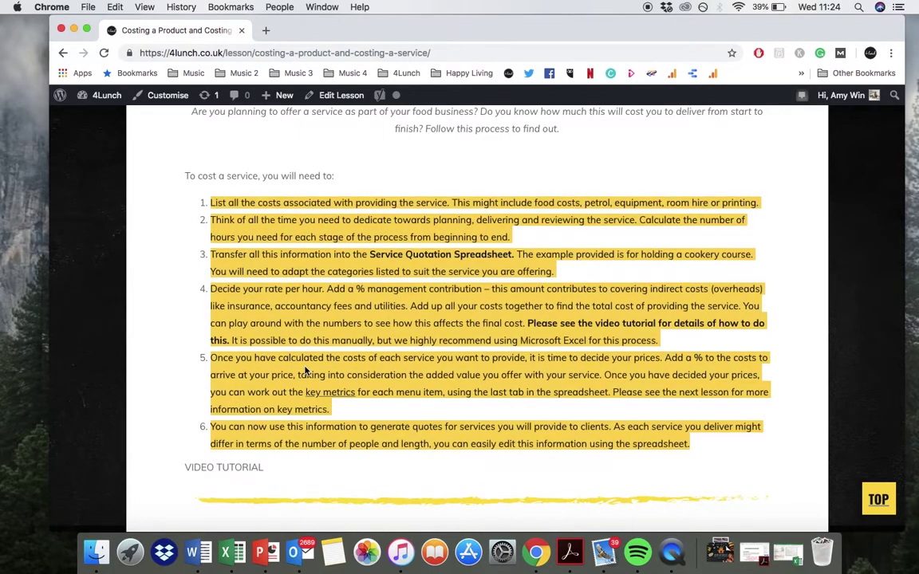
pyautogui.click(428, 289)
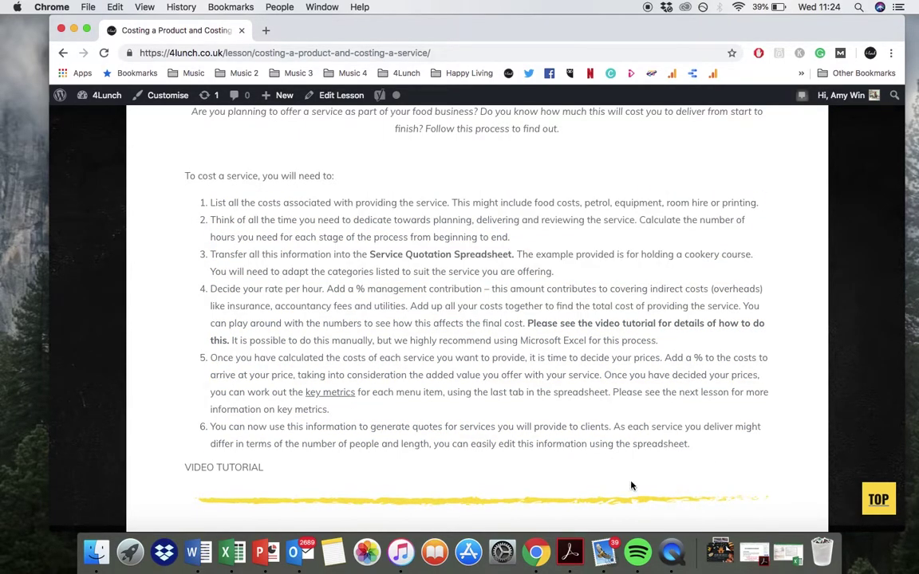
# Switch to Service-Quotation-Spreadsheet in Excel, view the example Quotation sheet, and return to the Quotation BLANK sheet
pyautogui.click(774, 546)
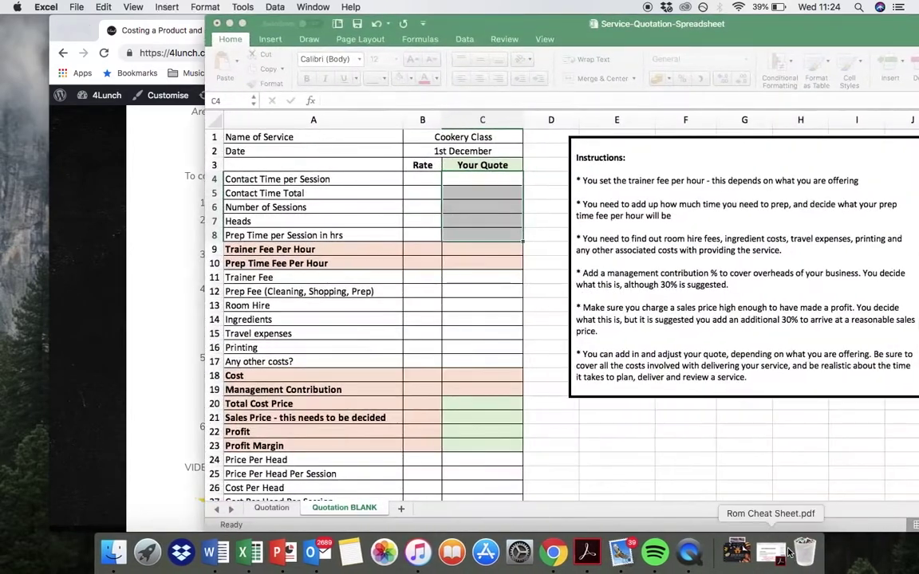
pyautogui.click(482, 263)
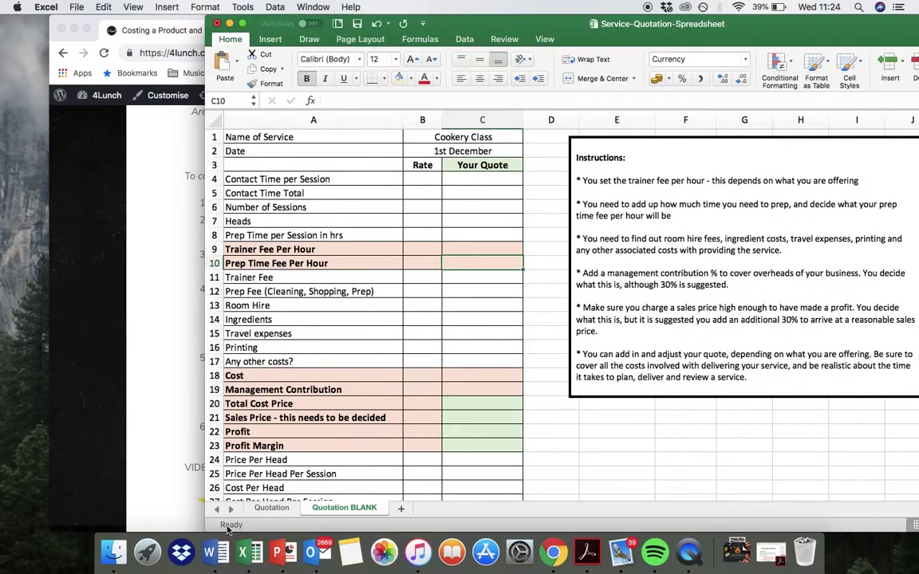
pyautogui.click(275, 509)
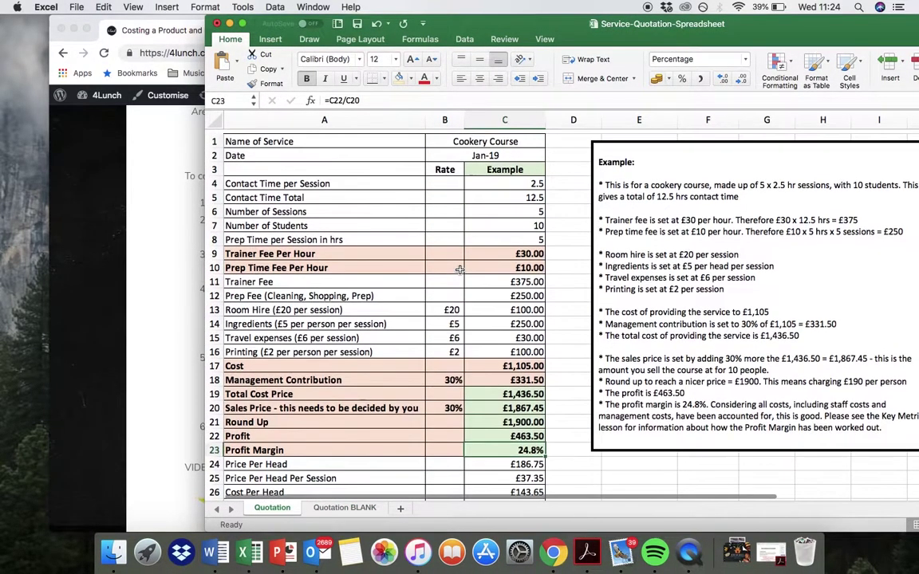
pyautogui.click(344, 508)
pyautogui.click(453, 320)
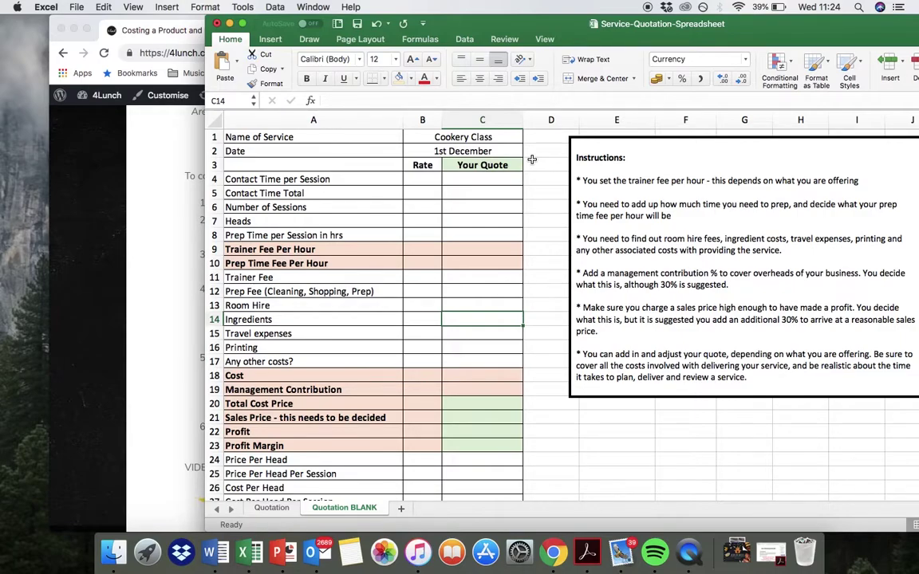
# Fill in Your Quote with a contact time per session of 3, a contact time total of 3, and 1 session
pyautogui.click(482, 179)
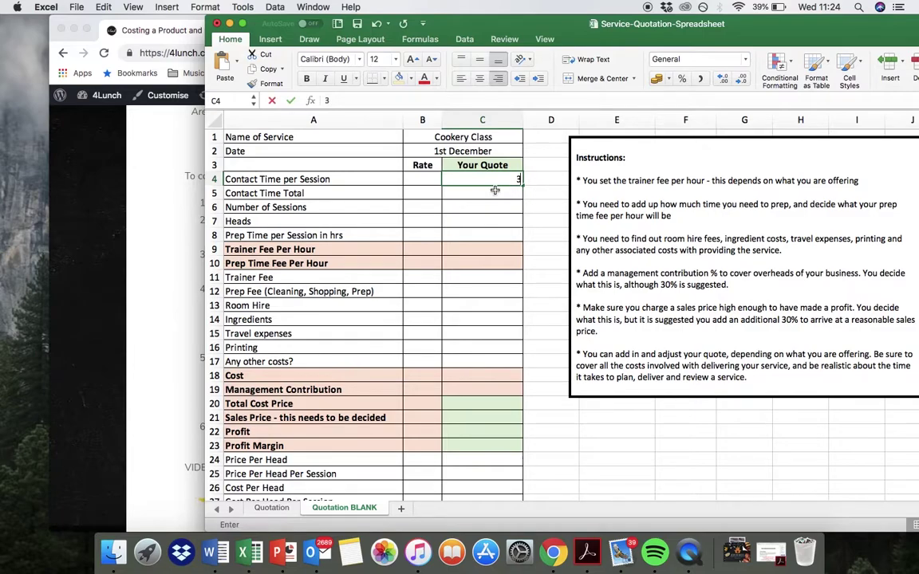
pyautogui.write('3')
pyautogui.press('Return')
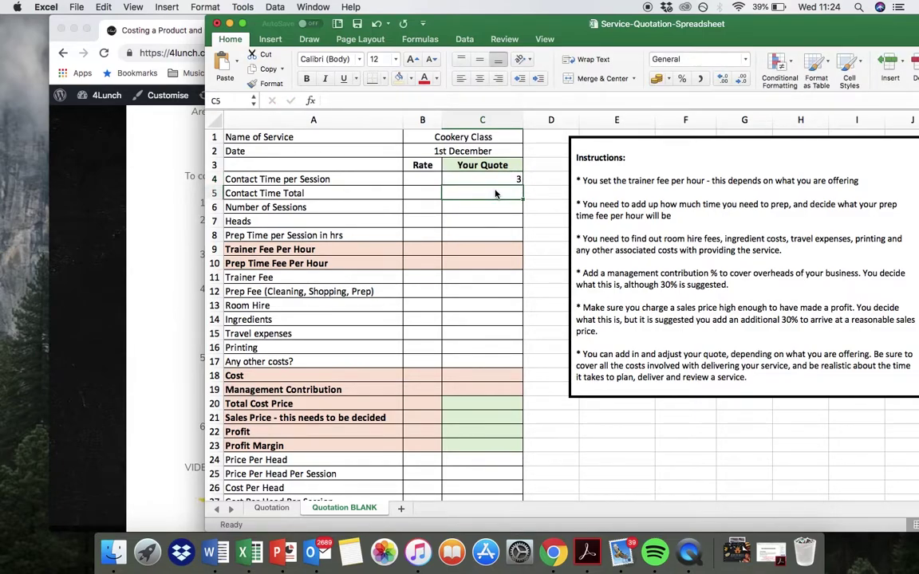
pyautogui.write('3')
pyautogui.press('Return')
pyautogui.doubleClick(494, 208)
pyautogui.write('1')
pyautogui.press('Return')
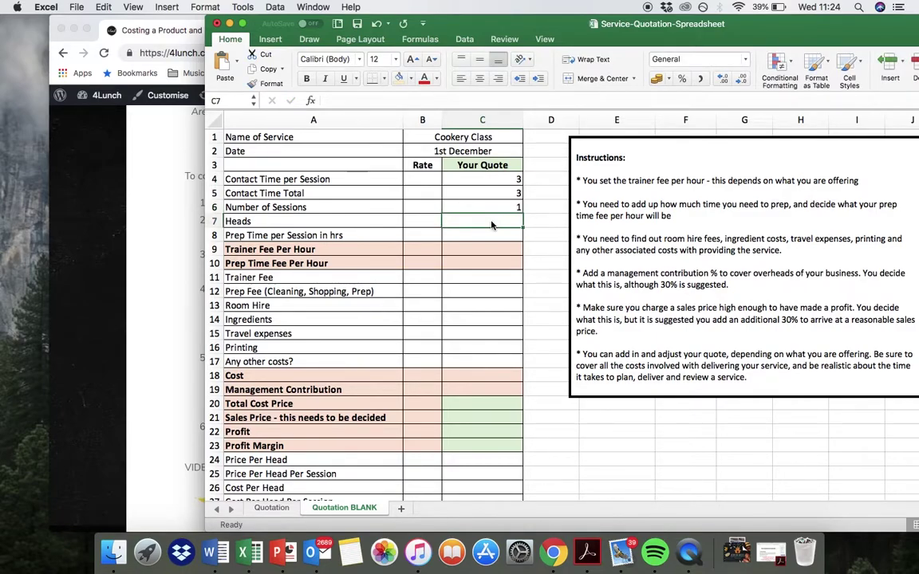
# Enter 10 for Heads and 5 for Prep Time per Session in the Your Quote column
pyautogui.write('10')
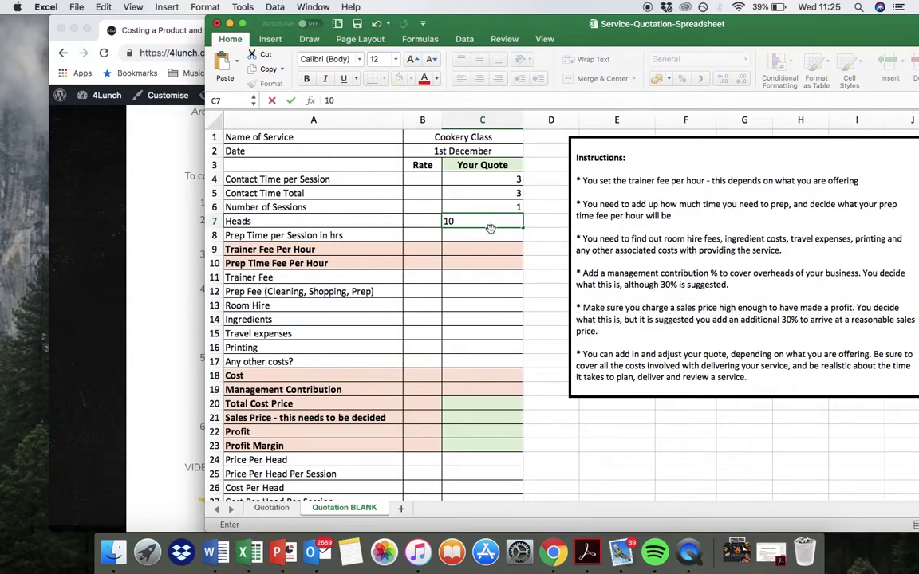
pyautogui.press('Return')
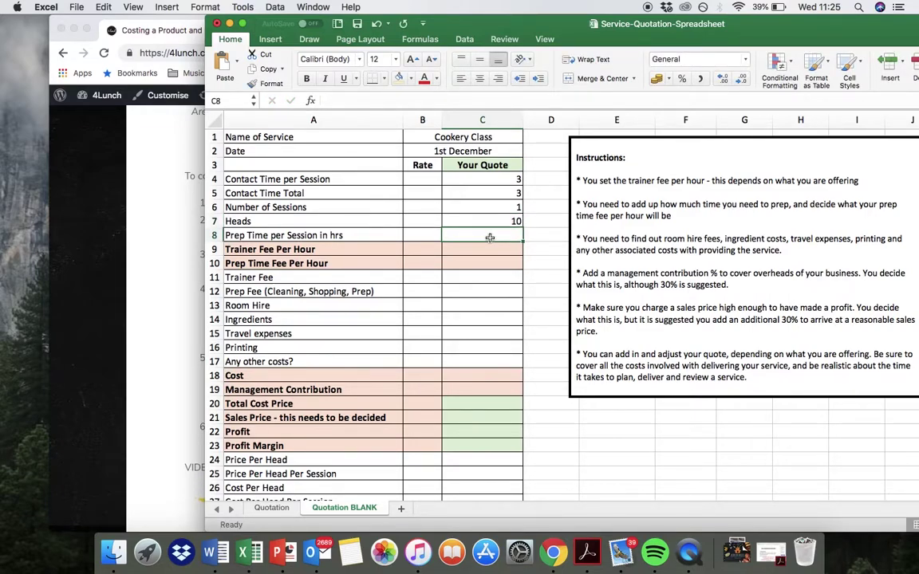
pyautogui.write('5')
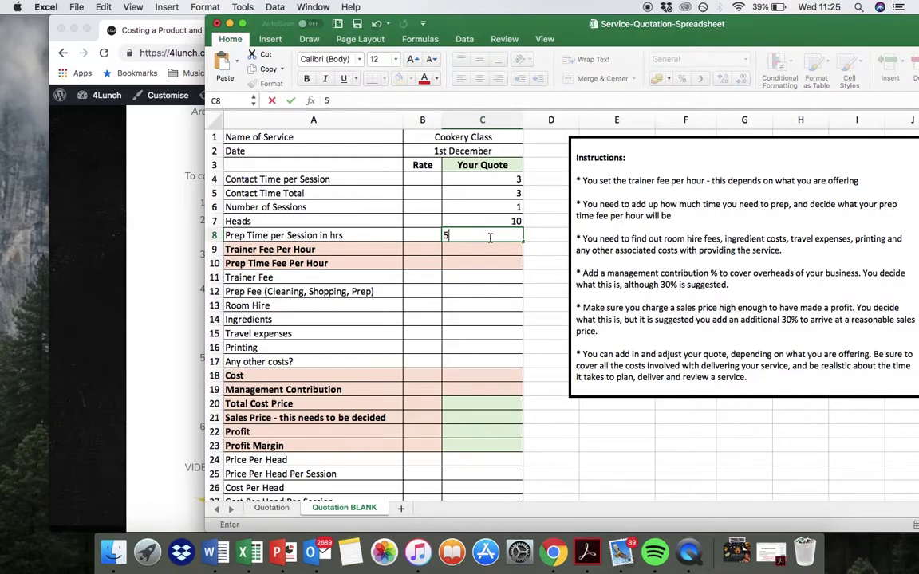
pyautogui.press('Return')
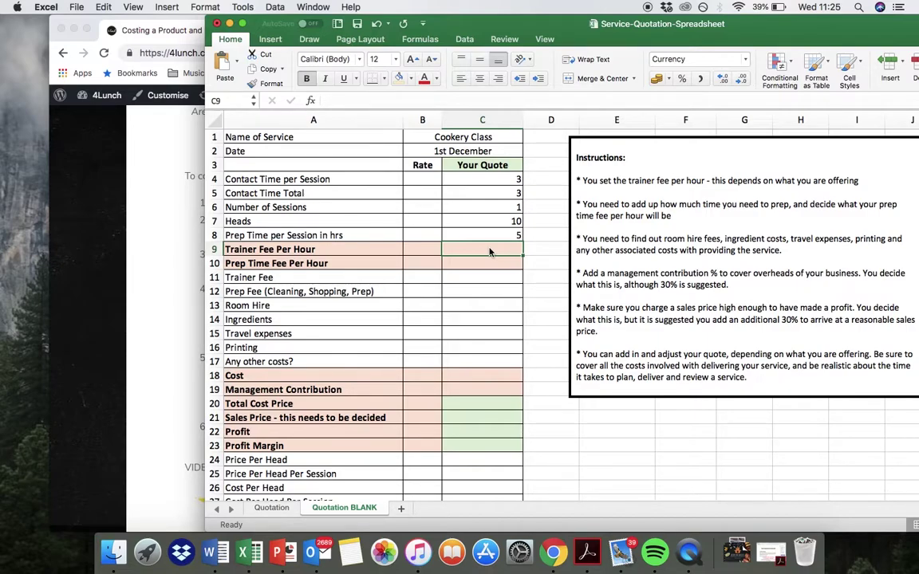
# Set the Trainer Fee Per Hour to £40 and the Prep Time Fee Per Hour to £20
pyautogui.write('40')
pyautogui.press('Return')
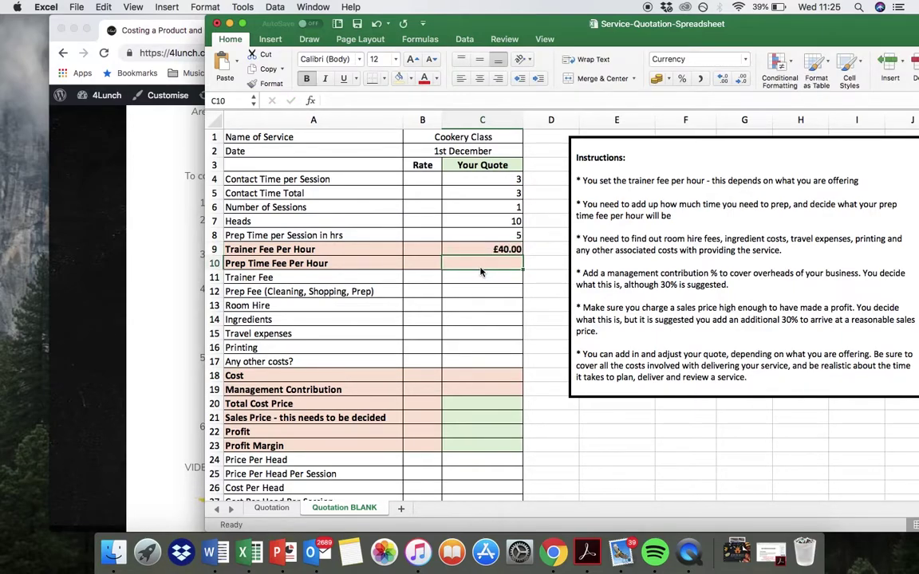
pyautogui.press('Up')
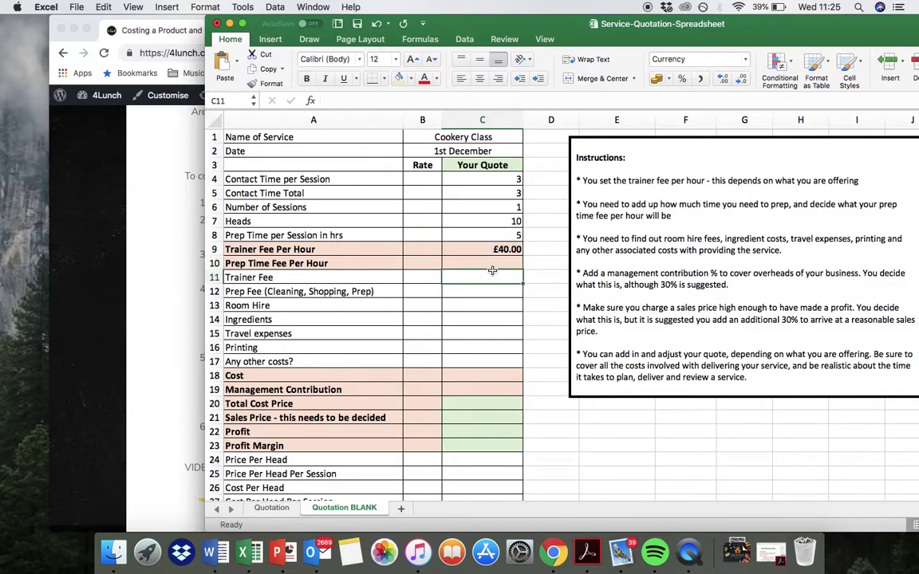
pyautogui.click(496, 262)
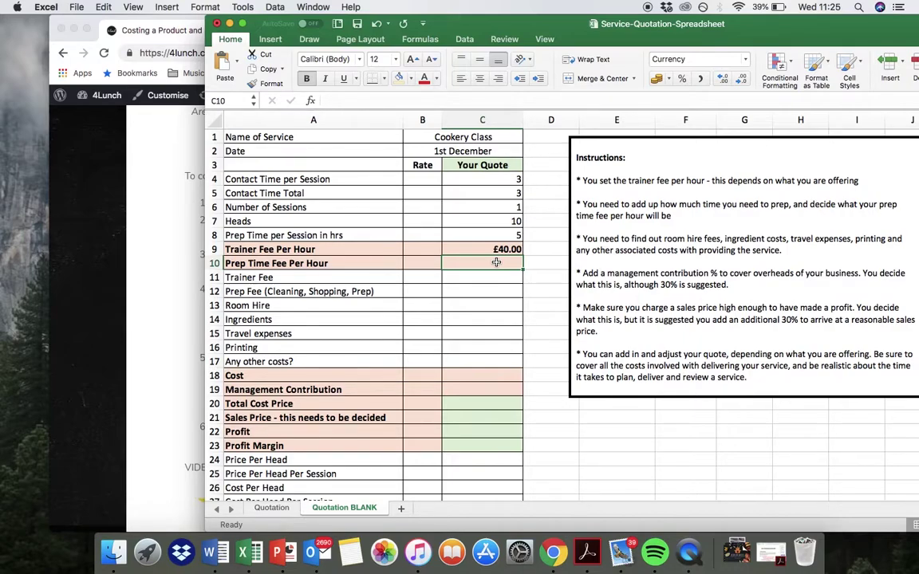
pyautogui.write('20')
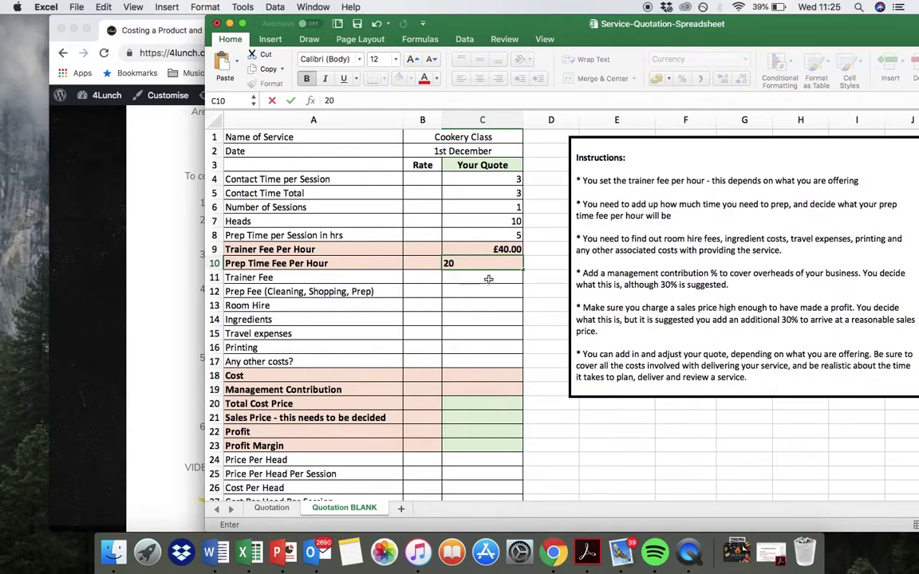
pyautogui.press('Return')
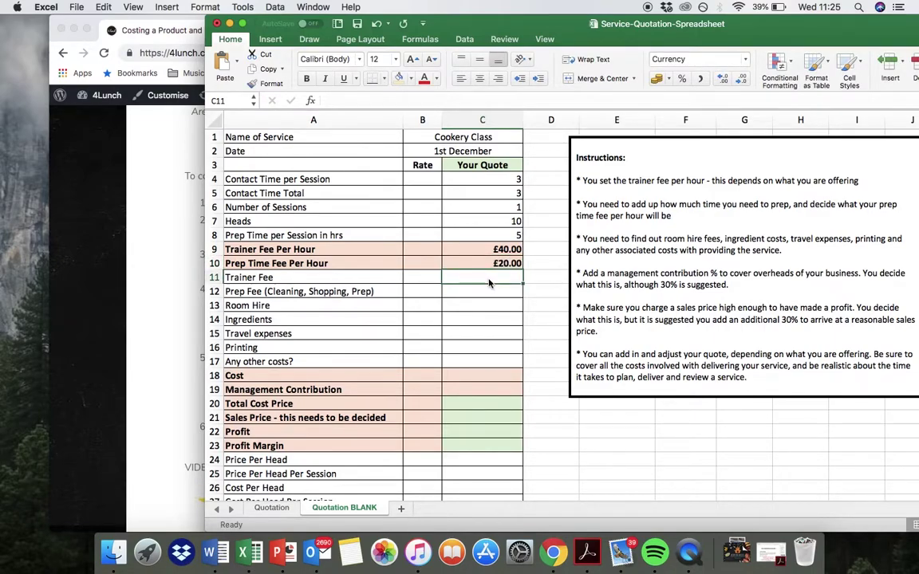
# Calculate the Trainer Fee in C11 as hourly fee times total contact time with the formula =C9*C5
pyautogui.write('=')
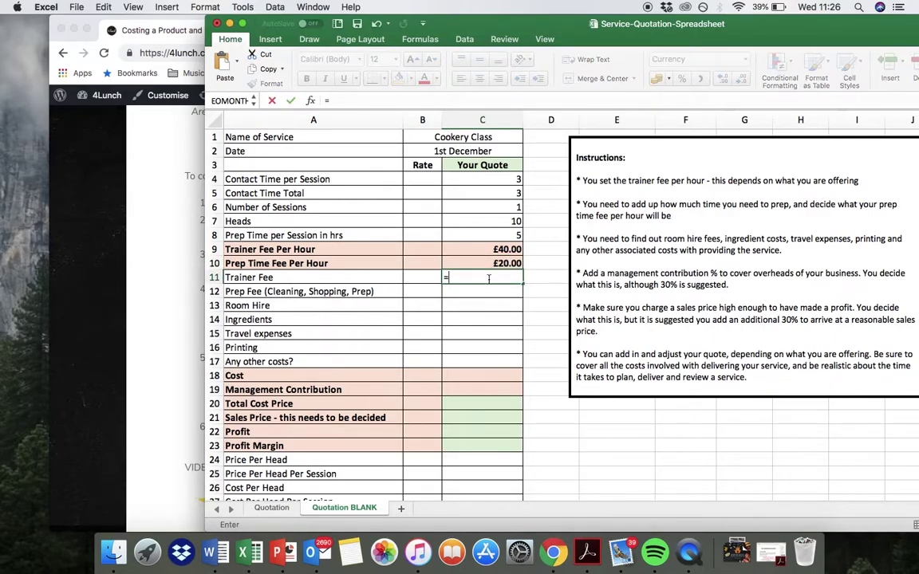
pyautogui.click(497, 249)
pyautogui.write('*')
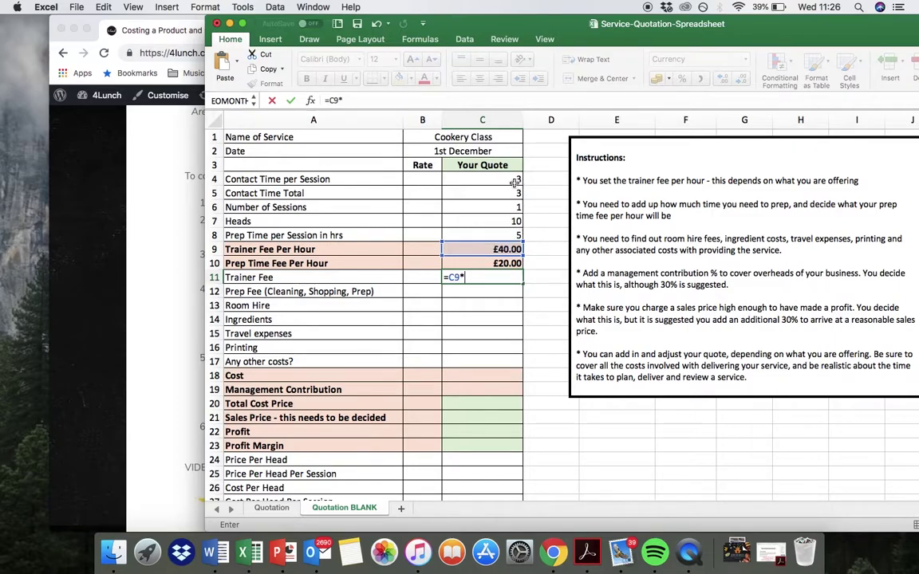
pyautogui.click(492, 194)
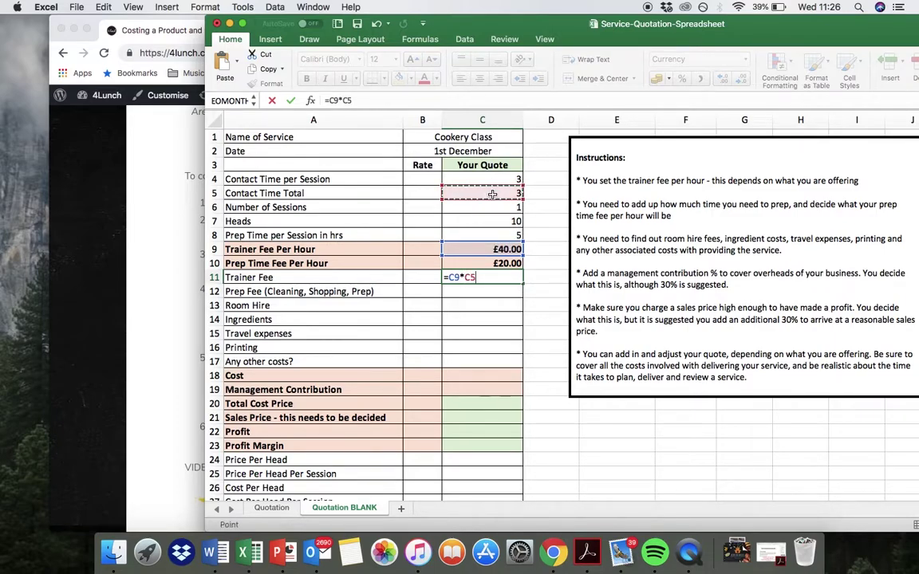
pyautogui.press('Return')
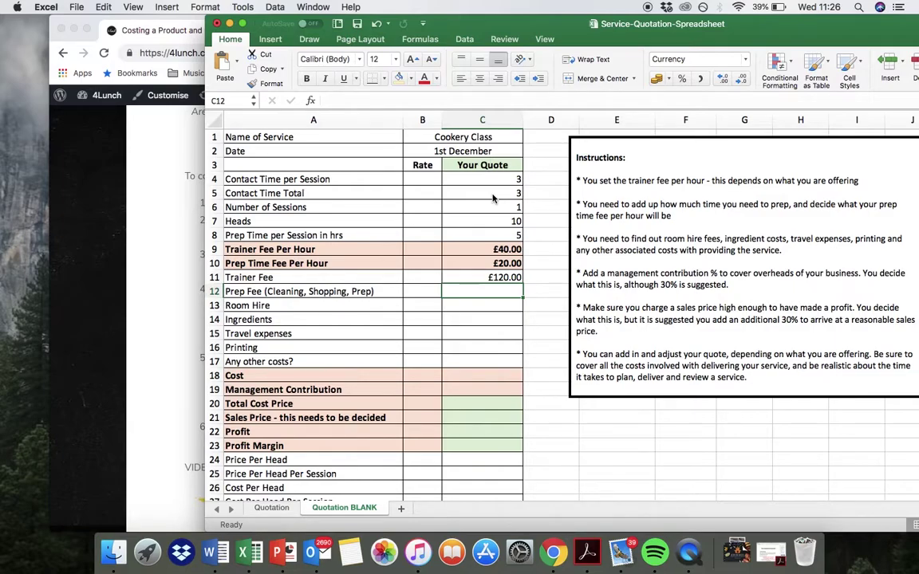
# Calculate the Prep Fee in C12 by multiplying the prep time fee in C10 by the prep hours in C8
pyautogui.write('=')
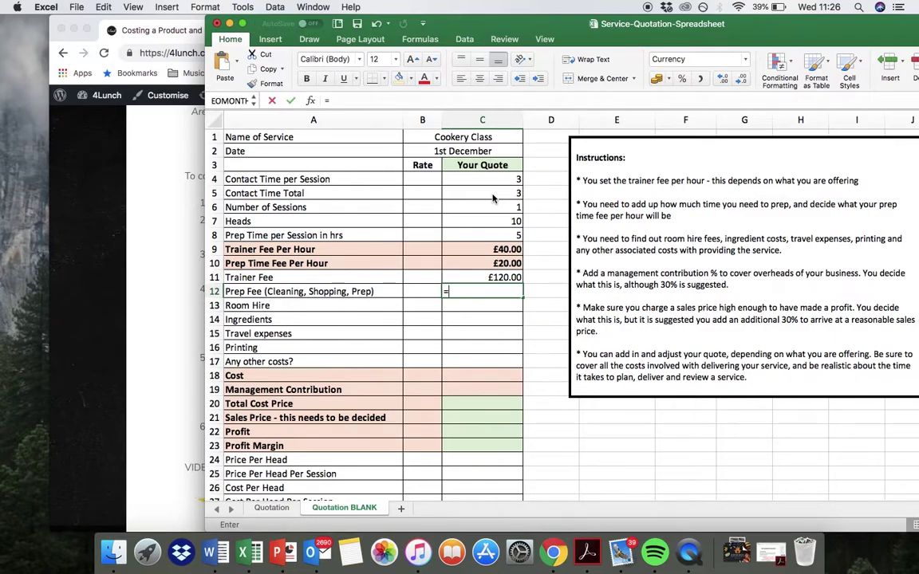
pyautogui.click(495, 266)
pyautogui.write('*')
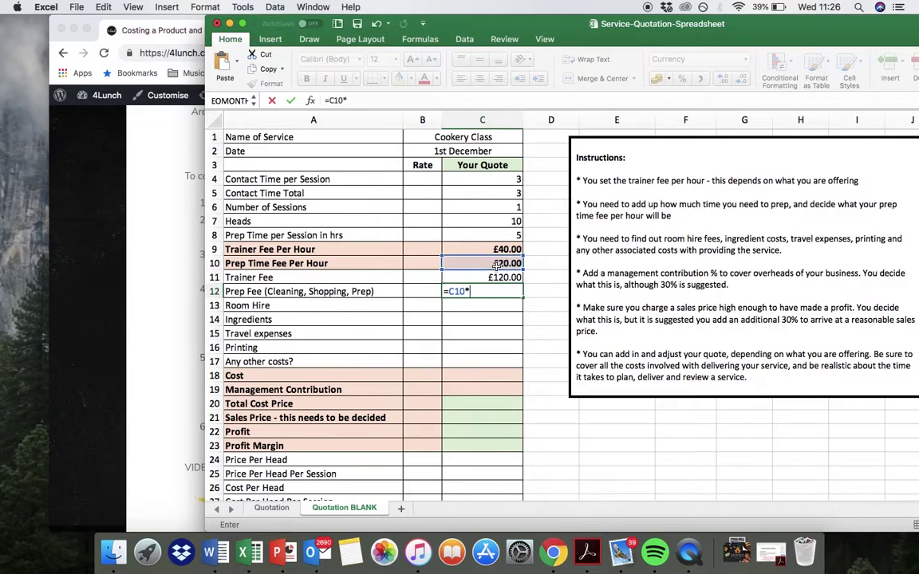
pyautogui.click(481, 232)
pyautogui.press('Return')
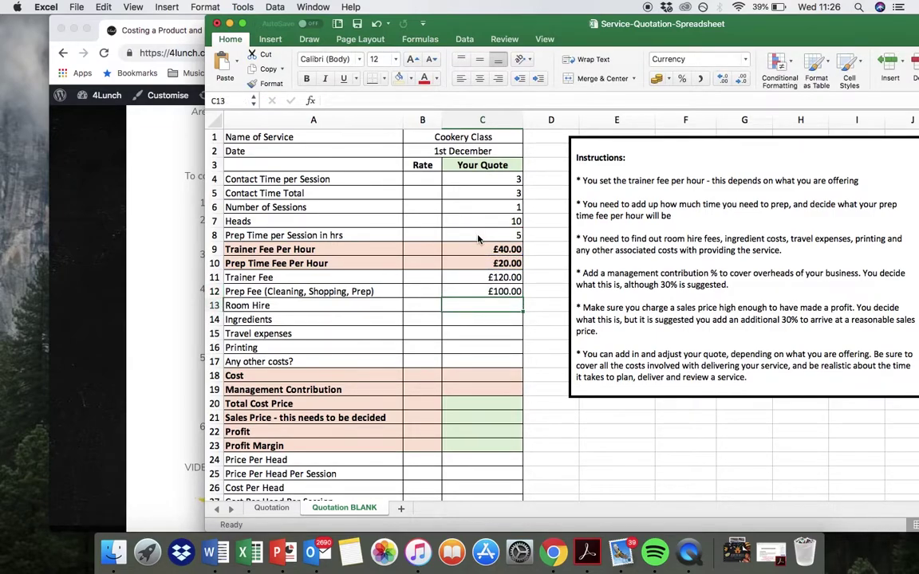
# Enter a Room Hire rate of £25 in cell B13
pyautogui.click(426, 309)
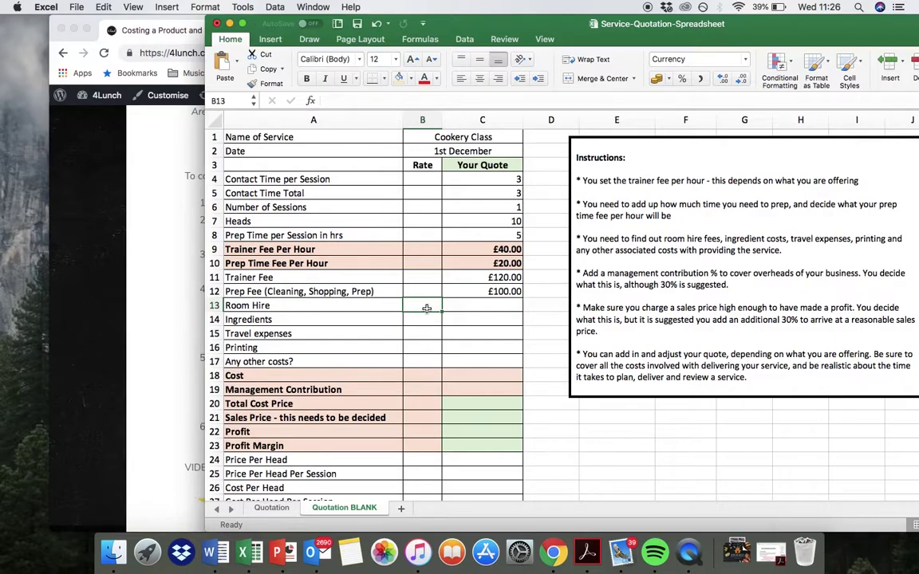
pyautogui.write('=')
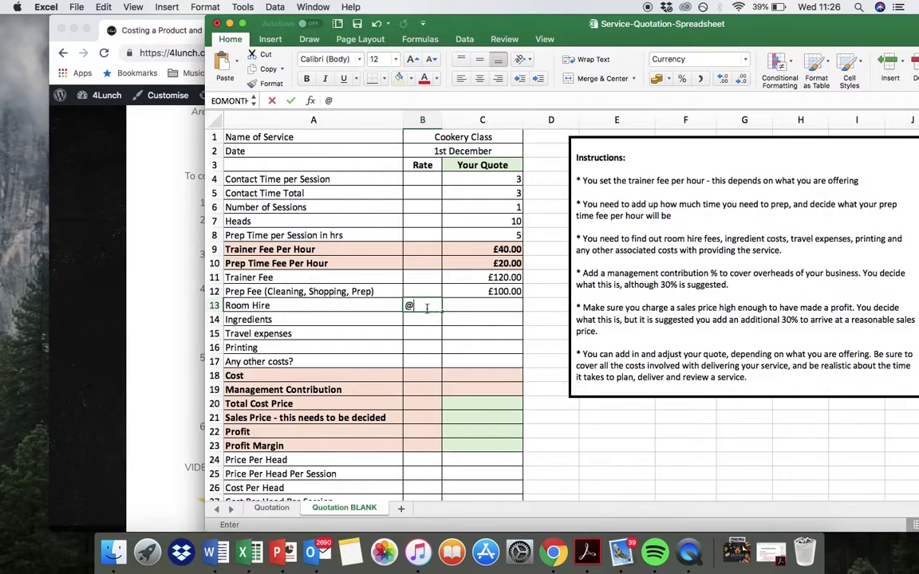
pyautogui.press('BackSpace')
pyautogui.write('25')
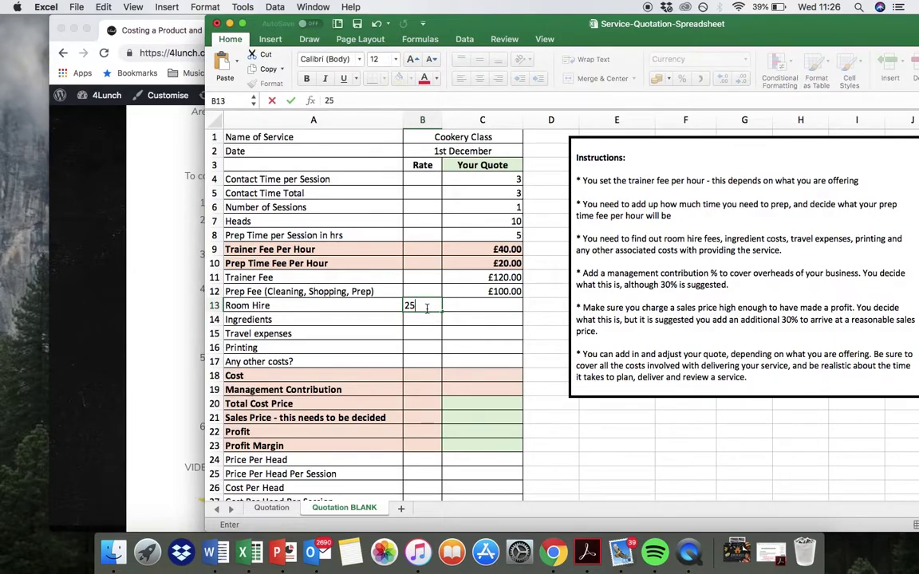
pyautogui.doubleClick(429, 310)
pyautogui.press('Tab')
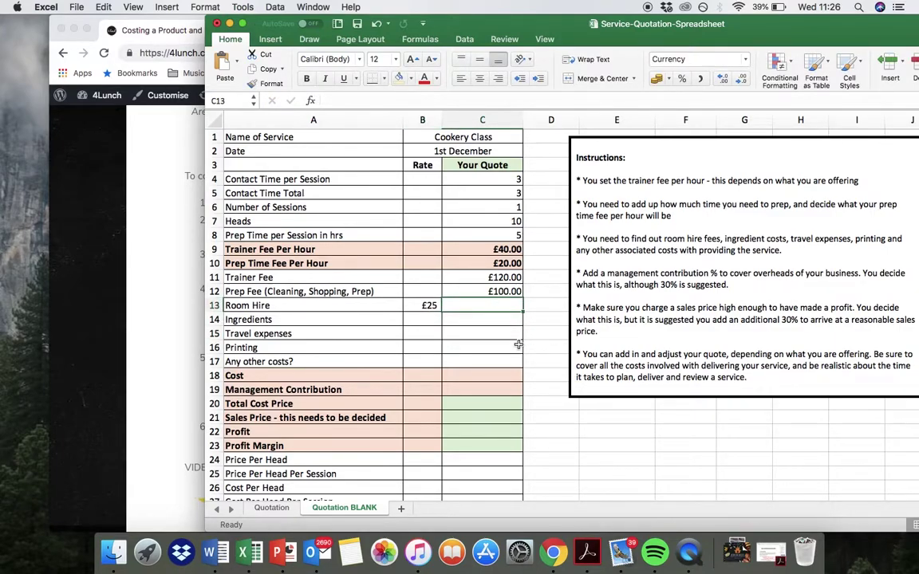
# Calculate the Room Hire cost in C13 as rate times number of sessions with the formula =B13*C6
pyautogui.write('=')
pyautogui.click(423, 307)
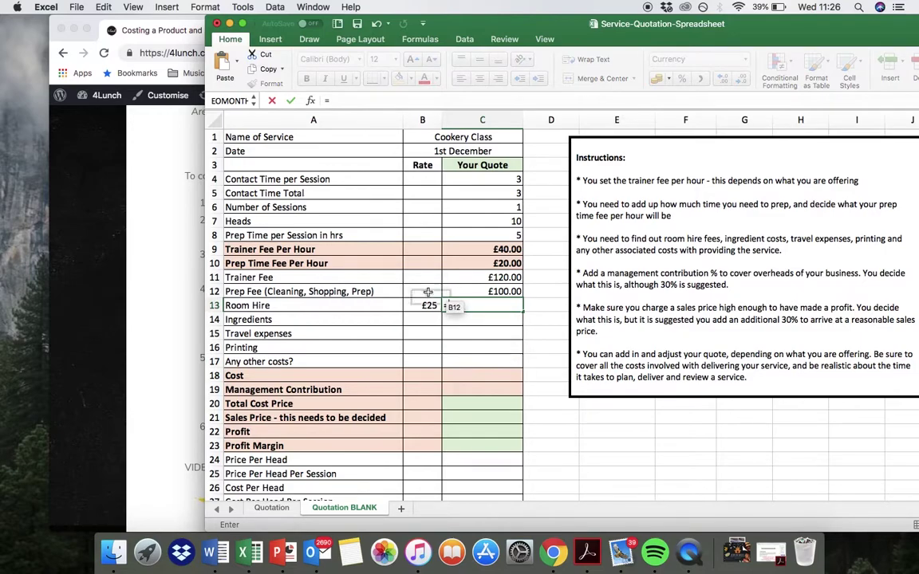
pyautogui.write('*')
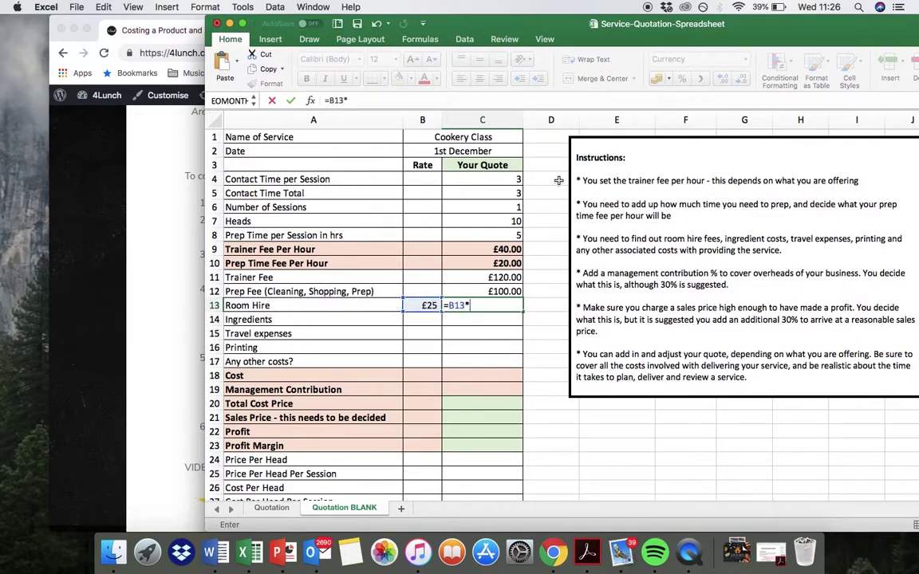
pyautogui.click(501, 208)
pyautogui.press('Return')
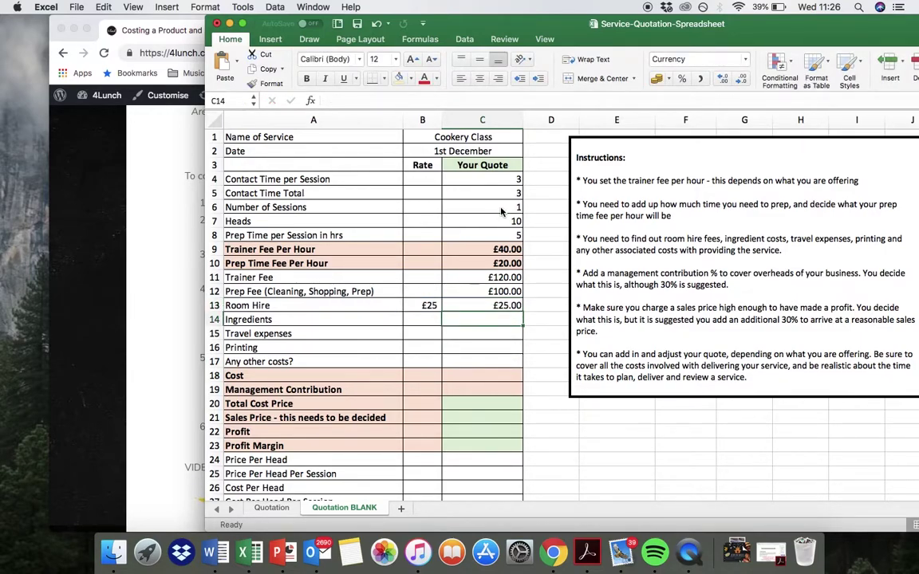
# Enter an Ingredients rate of £8 in B14 and multiply it by the number of heads in C14 with =B14*C7
pyautogui.click(422, 323)
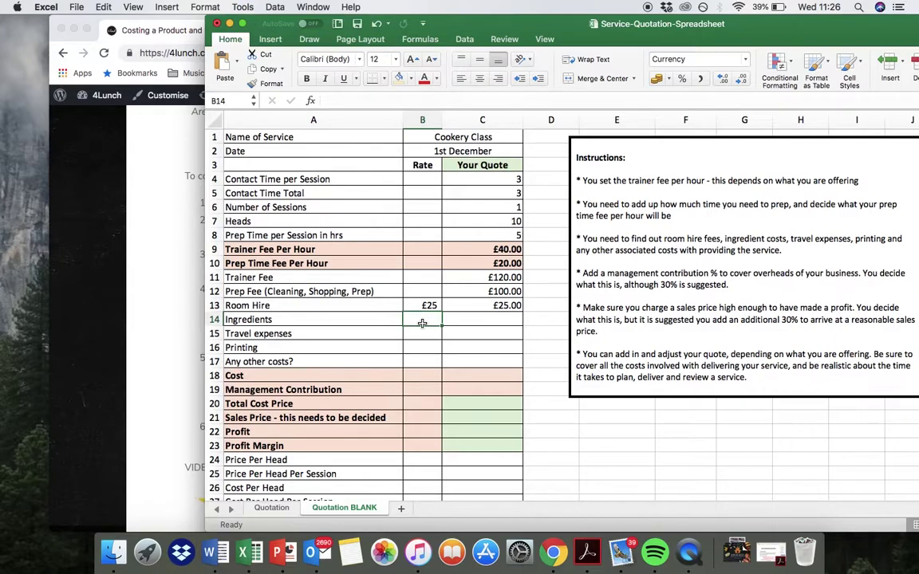
pyautogui.write('8')
pyautogui.click(469, 331)
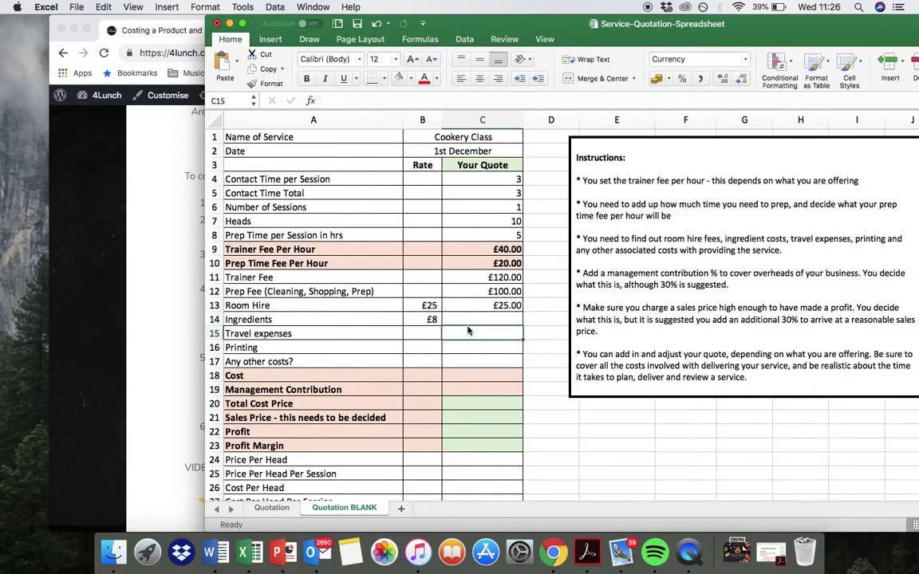
pyautogui.click(458, 319)
pyautogui.write('=')
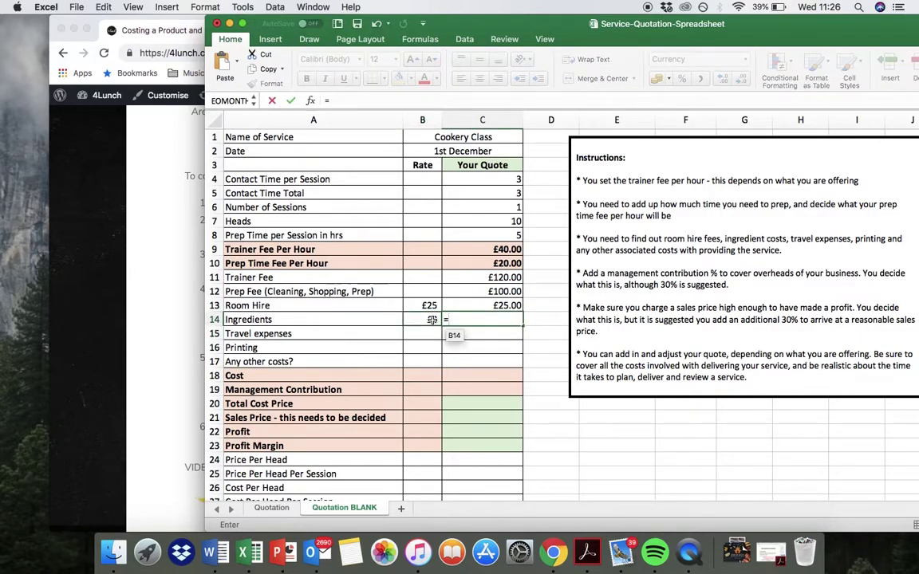
pyautogui.click(431, 319)
pyautogui.write('*')
pyautogui.click(496, 220)
pyautogui.press('Return')
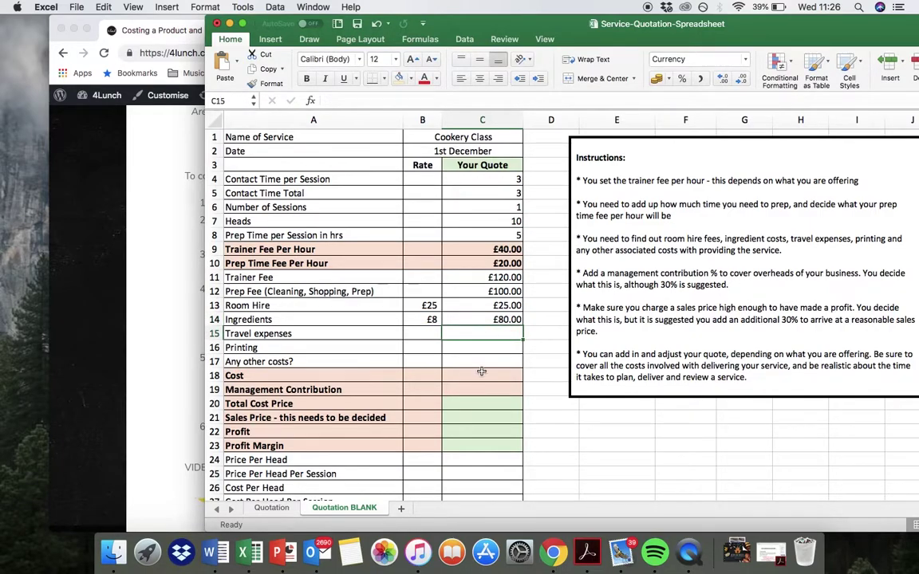
# Enter a Travel expenses rate of £10 in B15 and multiply it by the number of sessions in C15 with =B15*C6
pyautogui.click(418, 338)
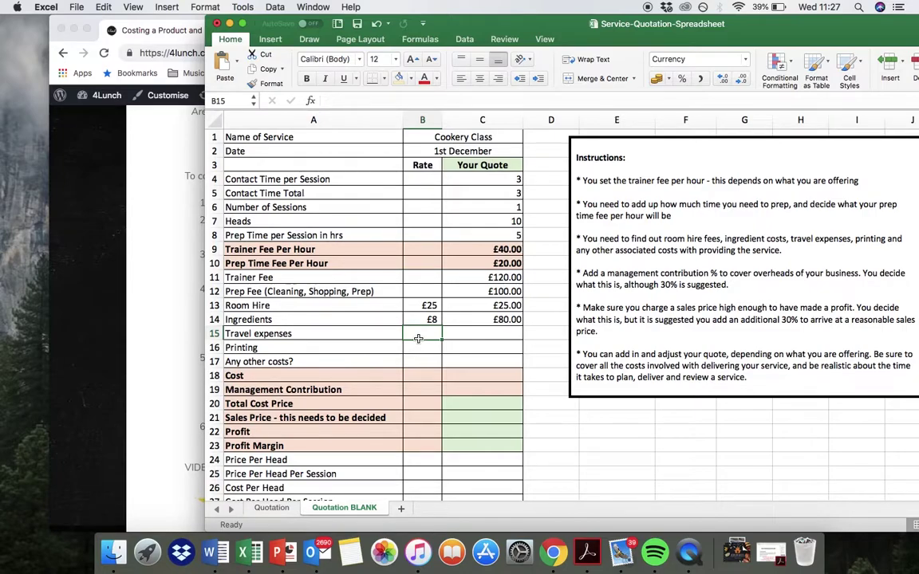
pyautogui.write('10')
pyautogui.click(507, 337)
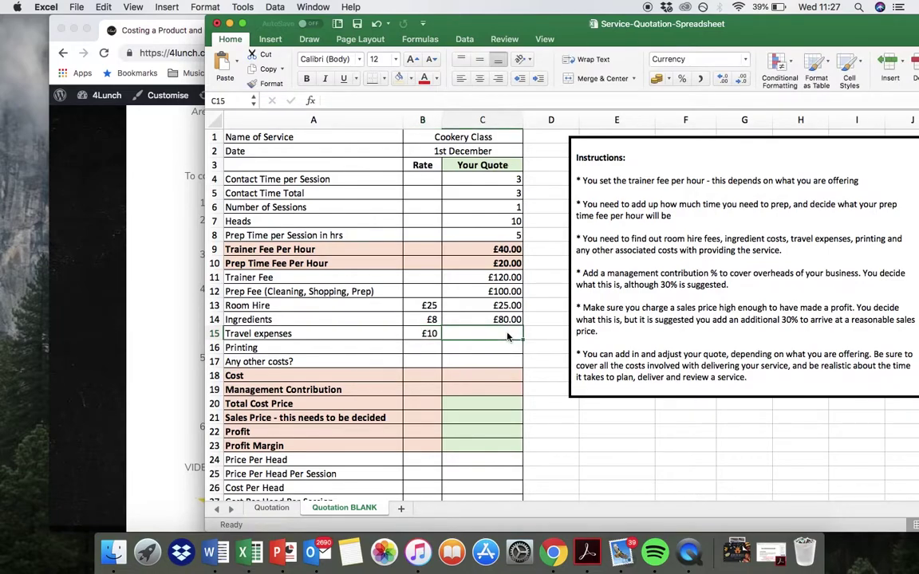
pyautogui.write('=')
pyautogui.click(416, 335)
pyautogui.write('*')
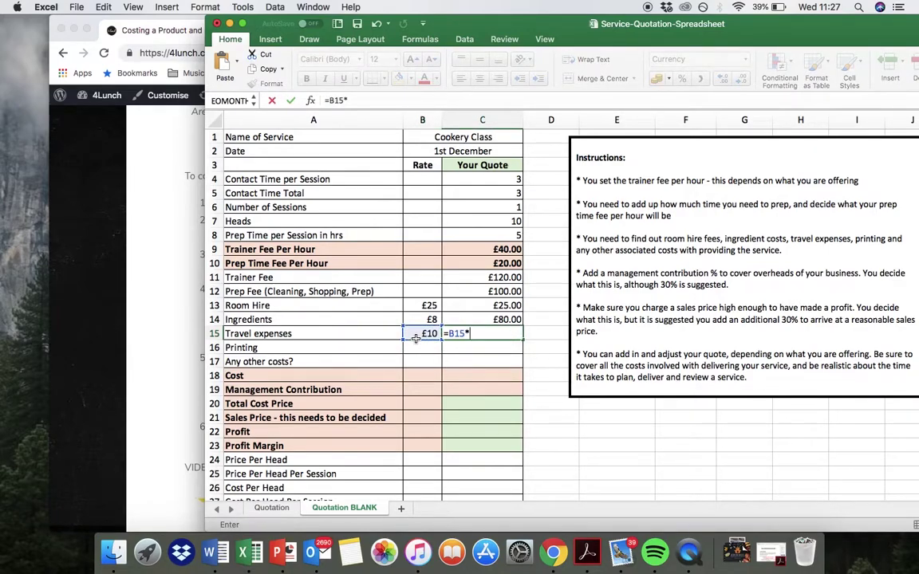
pyautogui.click(484, 209)
pyautogui.press('Return')
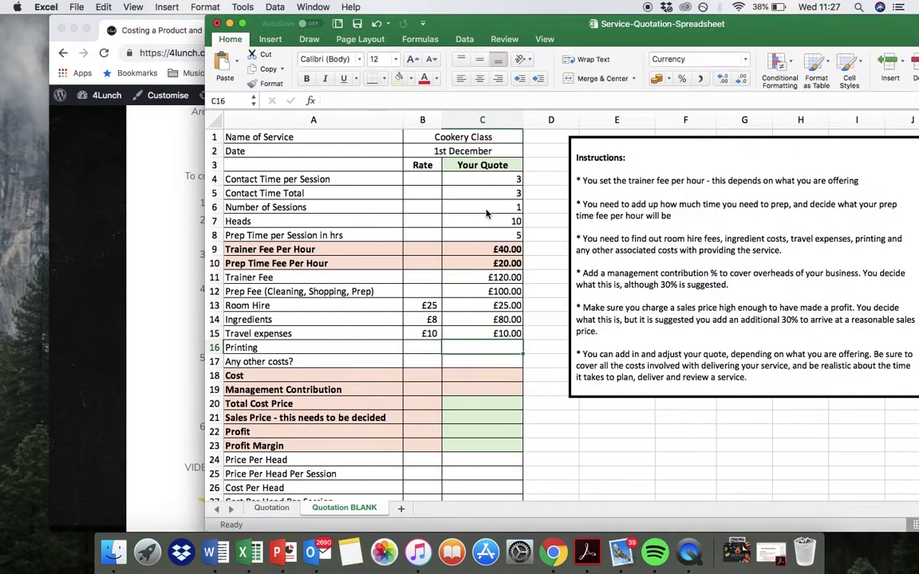
# Enter a Printing rate of £3 in B16 and multiply it by the number of heads in C16 with =B16*C7
pyautogui.click(418, 346)
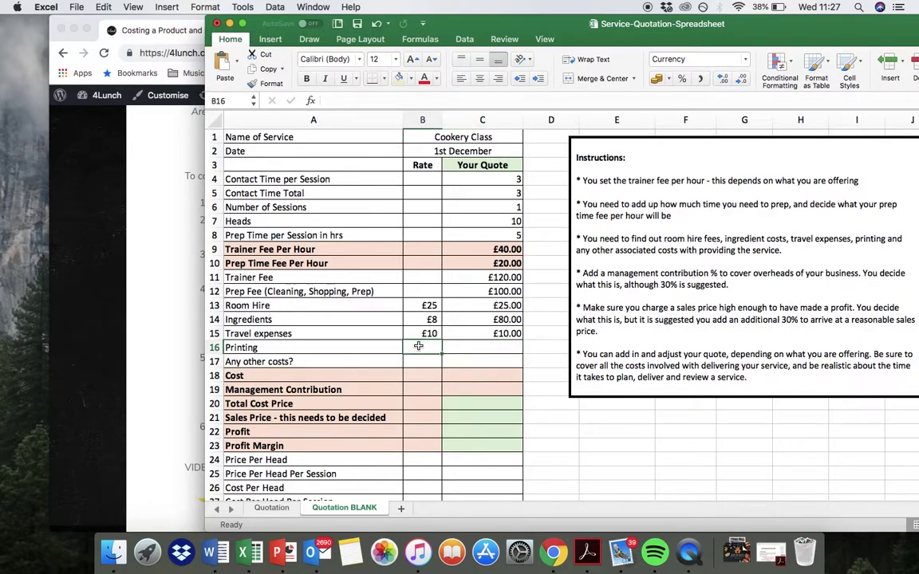
pyautogui.write('£3')
pyautogui.click(451, 347)
pyautogui.write('=')
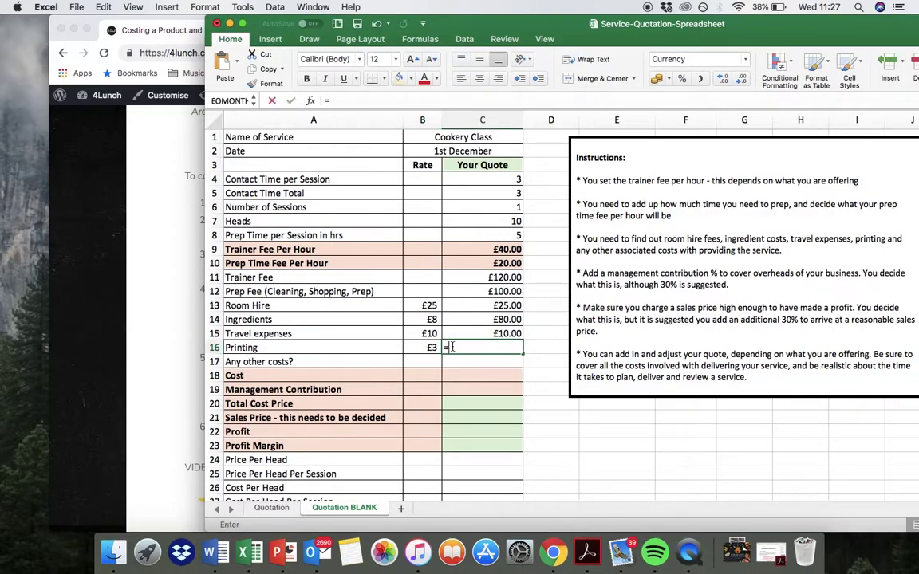
pyautogui.click(415, 347)
pyautogui.write('*')
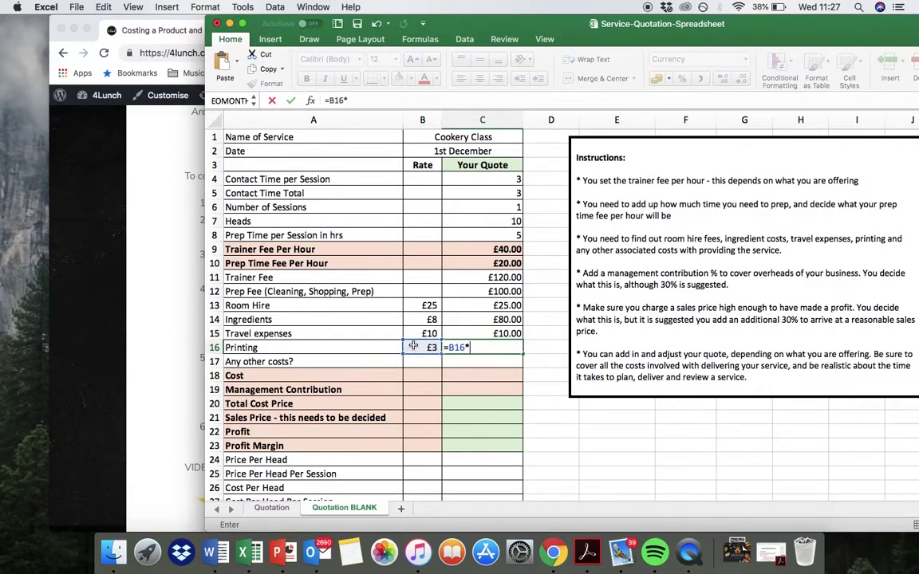
pyautogui.click(516, 221)
pyautogui.press('Return')
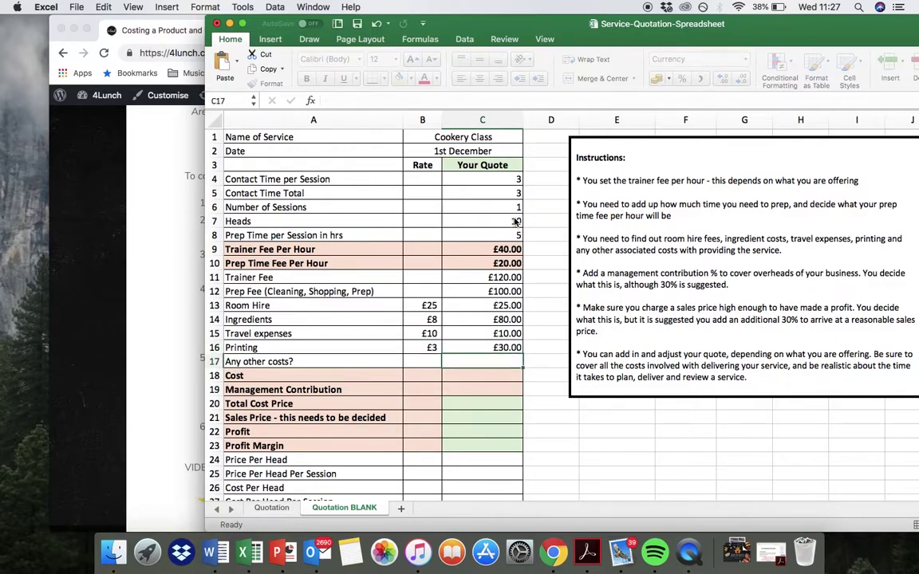
# Clear the "Any other costs?" label from cell A17
pyautogui.click(429, 363)
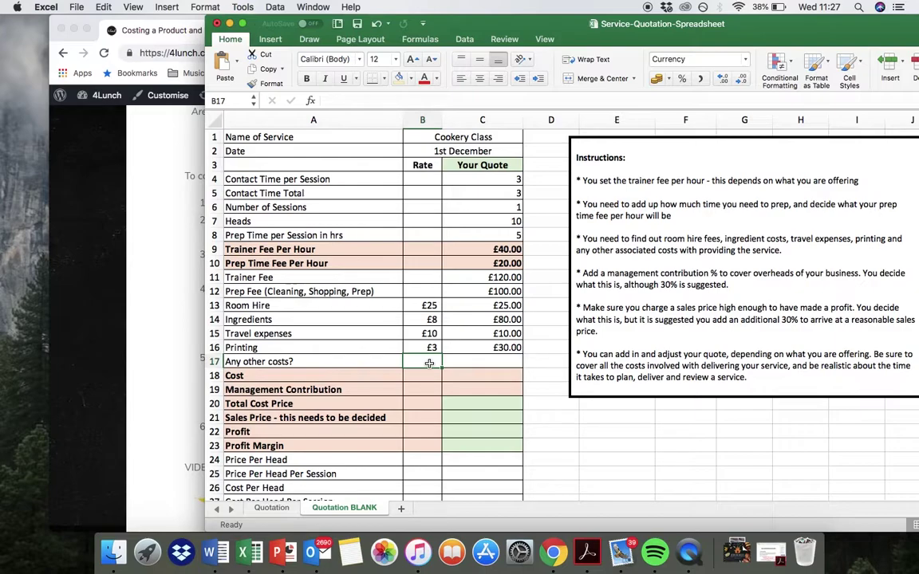
pyautogui.click(358, 359)
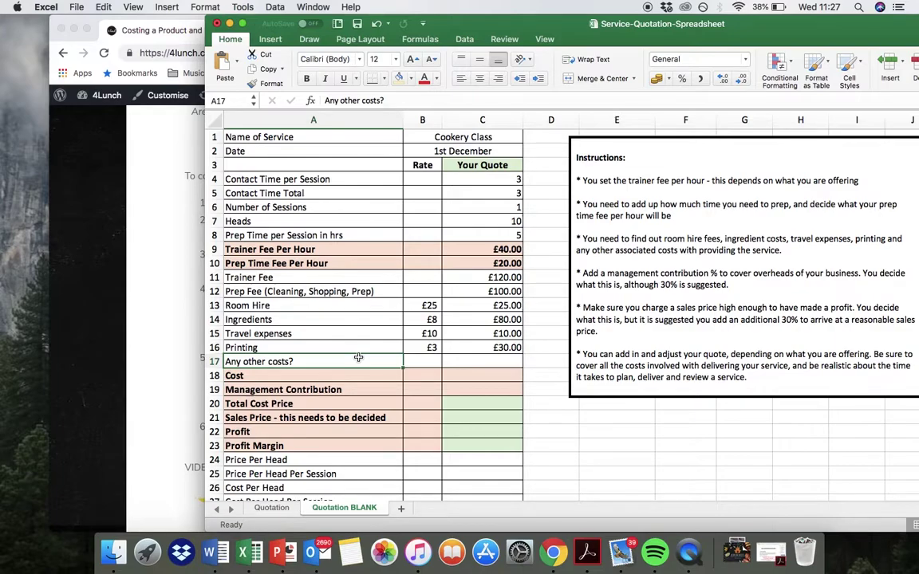
pyautogui.press('Delete')
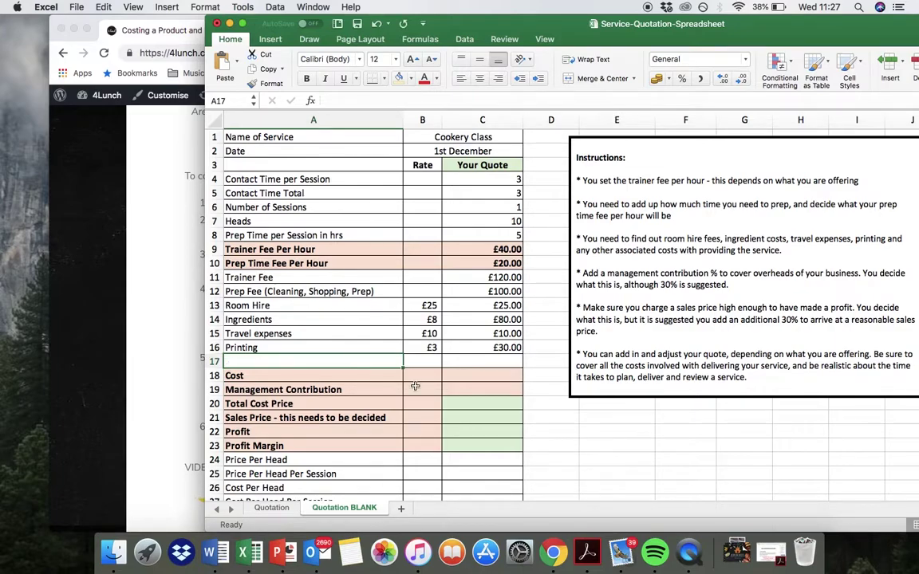
# Total the Trainer Fee through the empty row 17 in the Cost cell C18 with =SUM(C11:C17)
pyautogui.click(363, 376)
pyautogui.scroll(-3, 367, 377)
pyautogui.scroll(3, 418, 389)
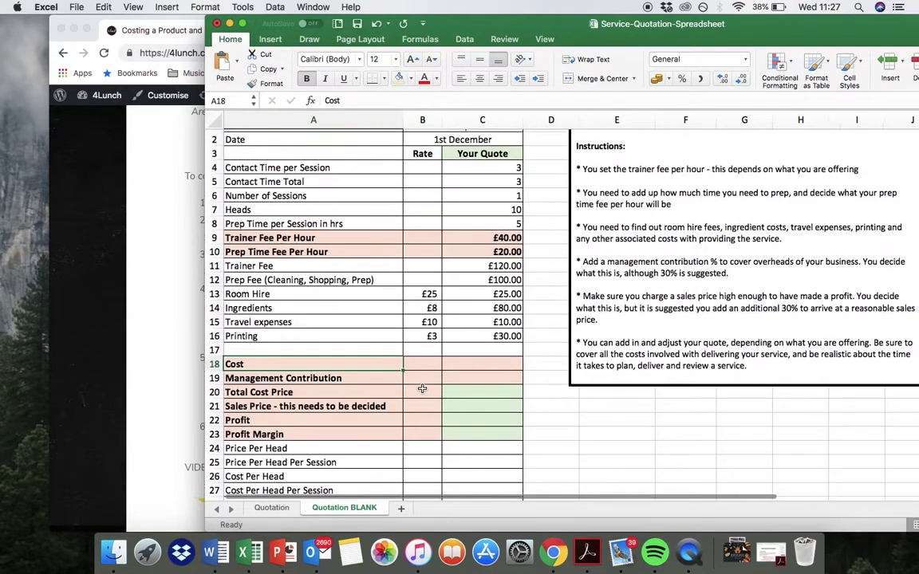
pyautogui.click(493, 371)
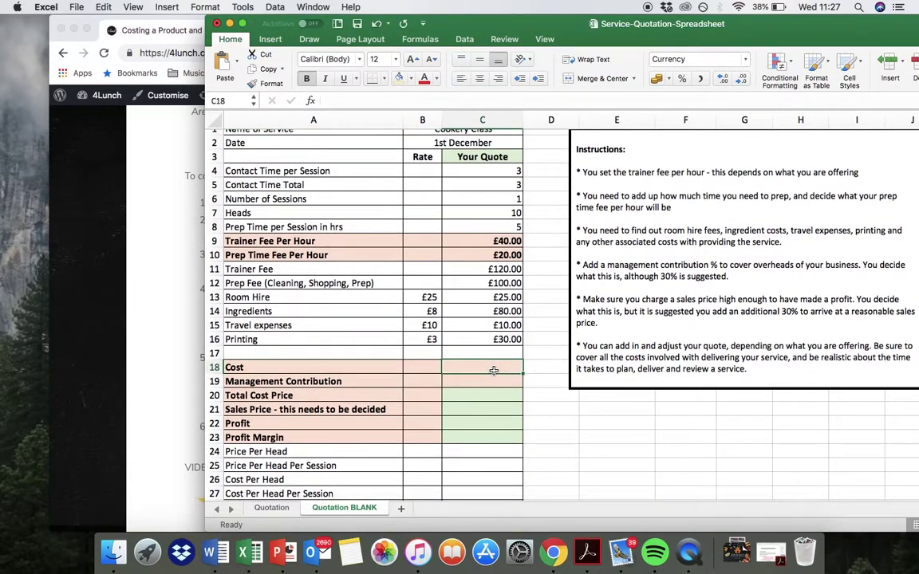
pyautogui.moveTo(796, 30); pyautogui.dragTo(619, 29)
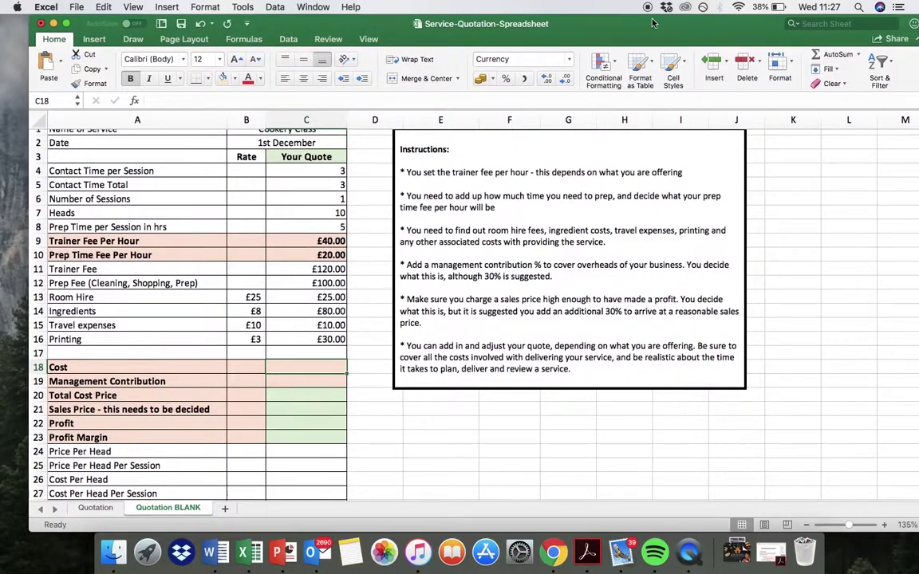
pyautogui.click(817, 54)
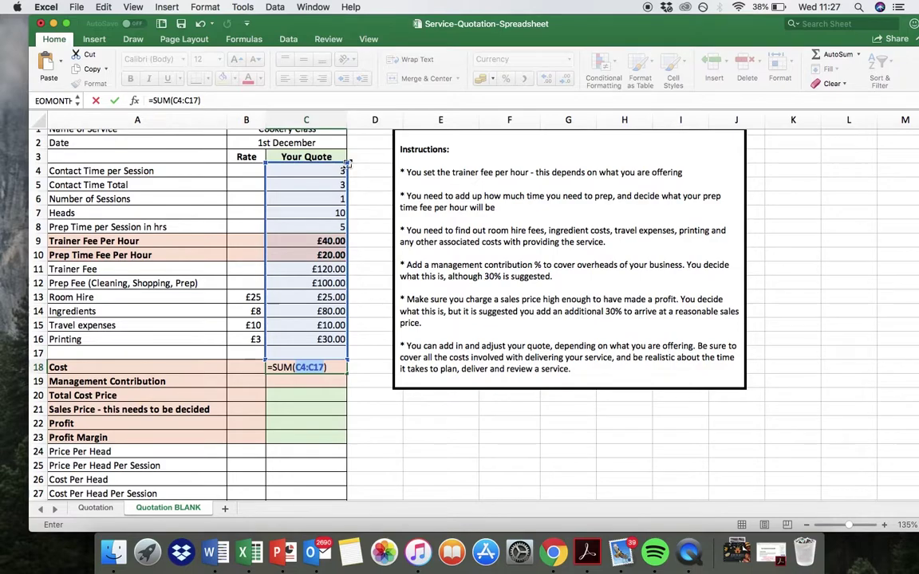
pyautogui.moveTo(347, 167); pyautogui.dragTo(348, 267)
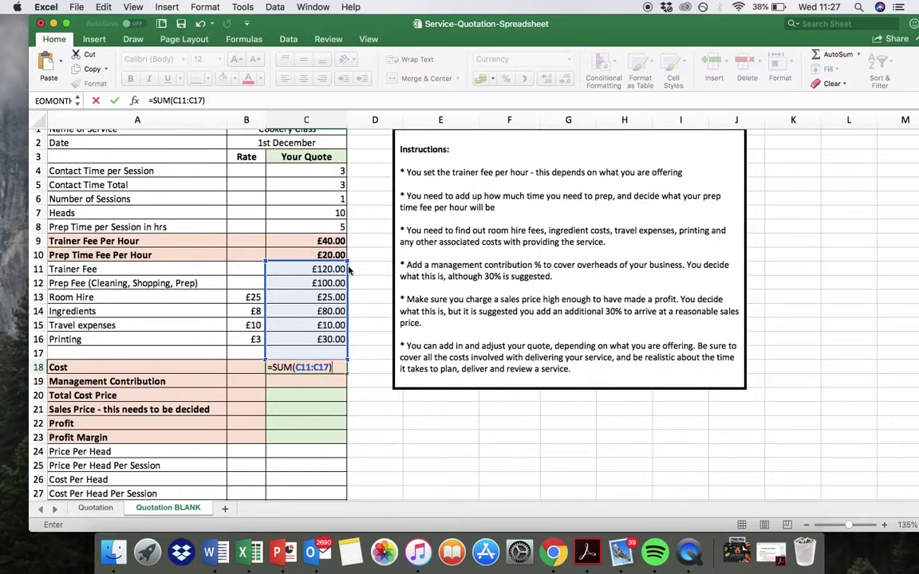
pyautogui.press('Return')
pyautogui.doubleClick(295, 367)
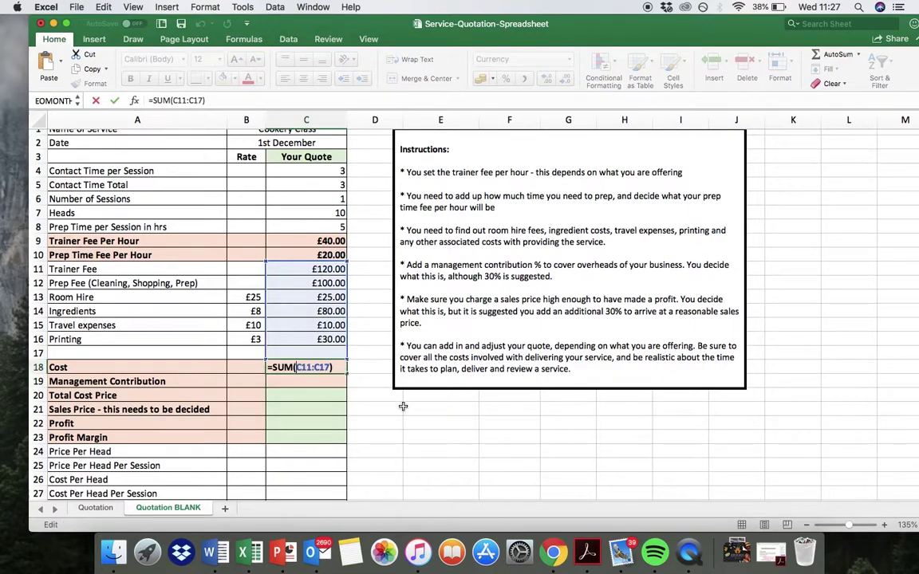
pyautogui.click(404, 405)
pyautogui.press('Escape')
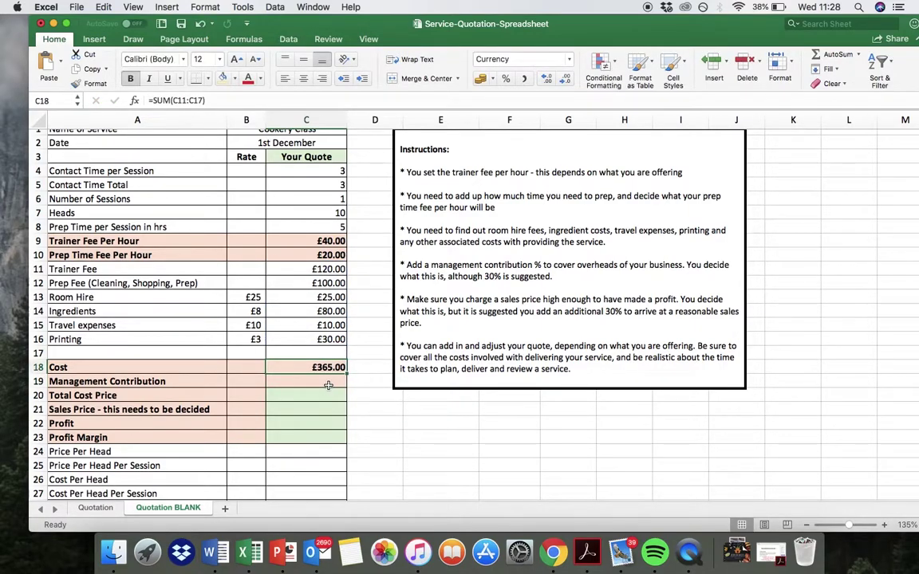
# Set the Management Contribution rate to 30% in B19 and calculate its amount in C19 with =C18*B19
pyautogui.click(328, 385)
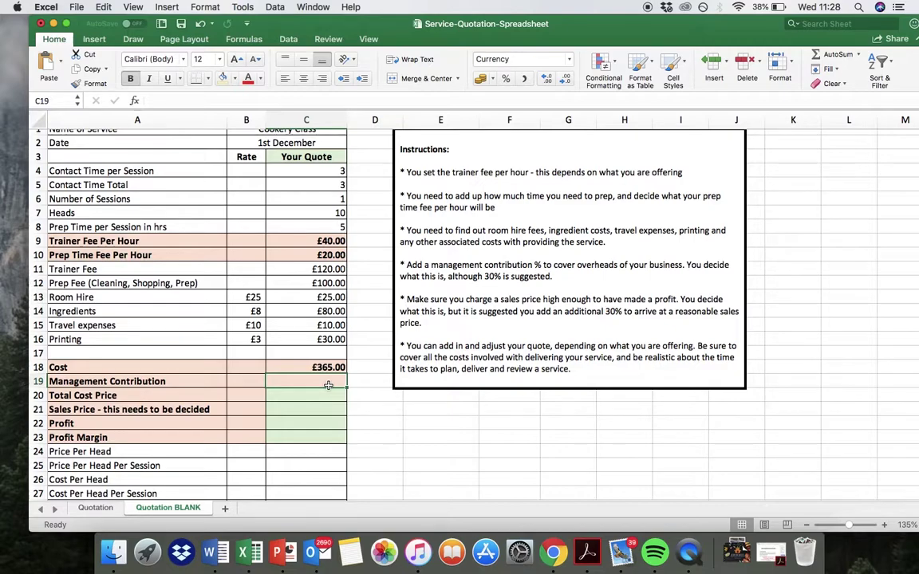
pyautogui.click(242, 386)
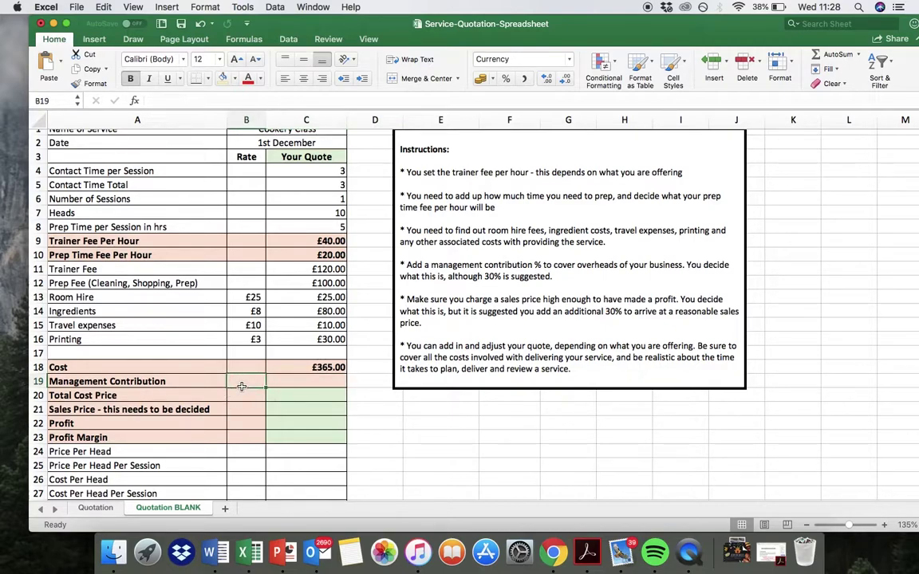
pyautogui.write('30%')
pyautogui.press('BackSpace')
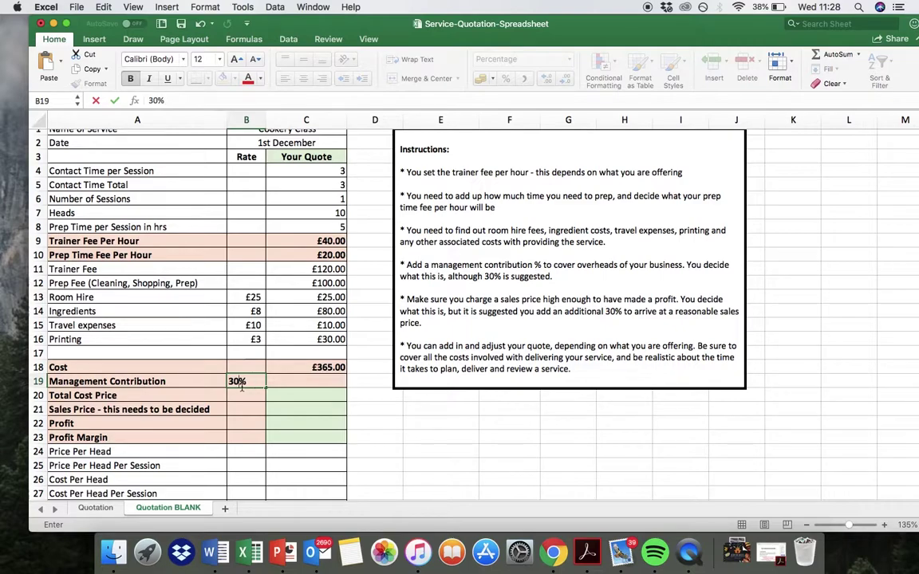
pyautogui.click(298, 380)
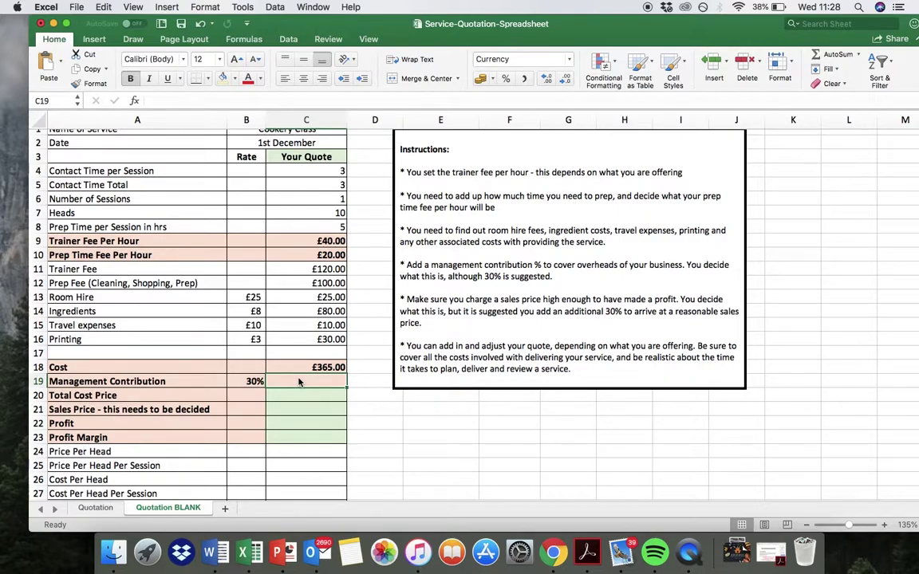
pyautogui.write('=')
pyautogui.click(307, 369)
pyautogui.write('*')
pyautogui.click(255, 382)
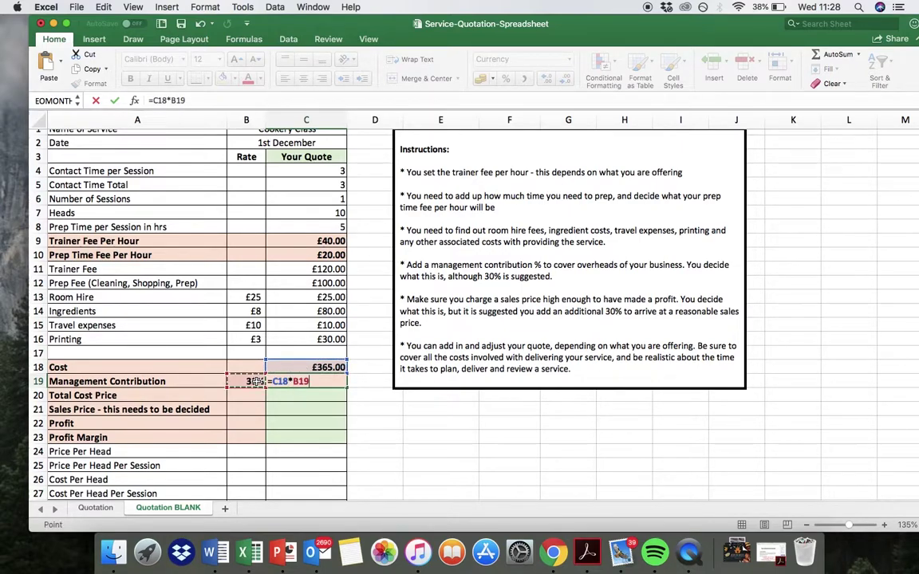
pyautogui.press('Return')
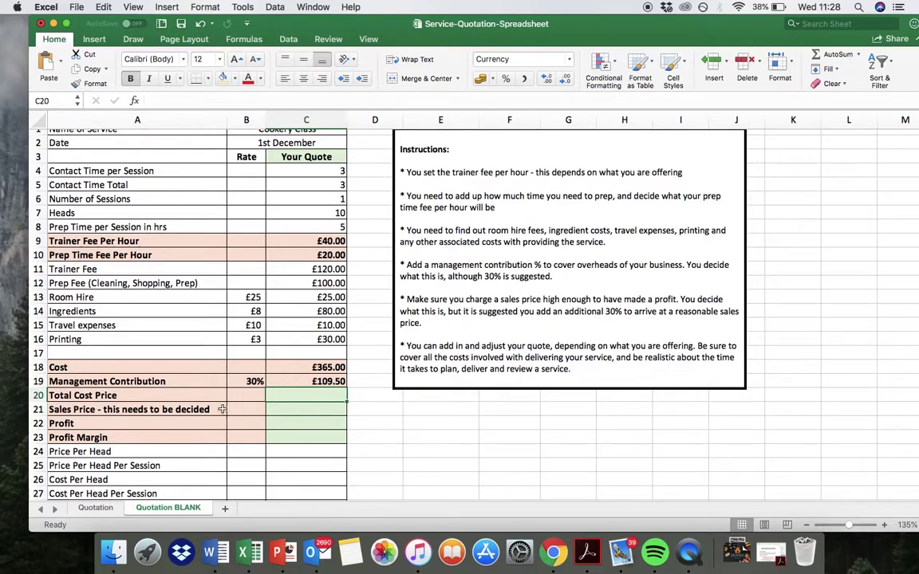
# Calculate the Total Cost Price in C20 by summing Cost and Management Contribution with =SUM(C18:C19)
pyautogui.moveTo(315, 368); pyautogui.dragTo(315, 382)
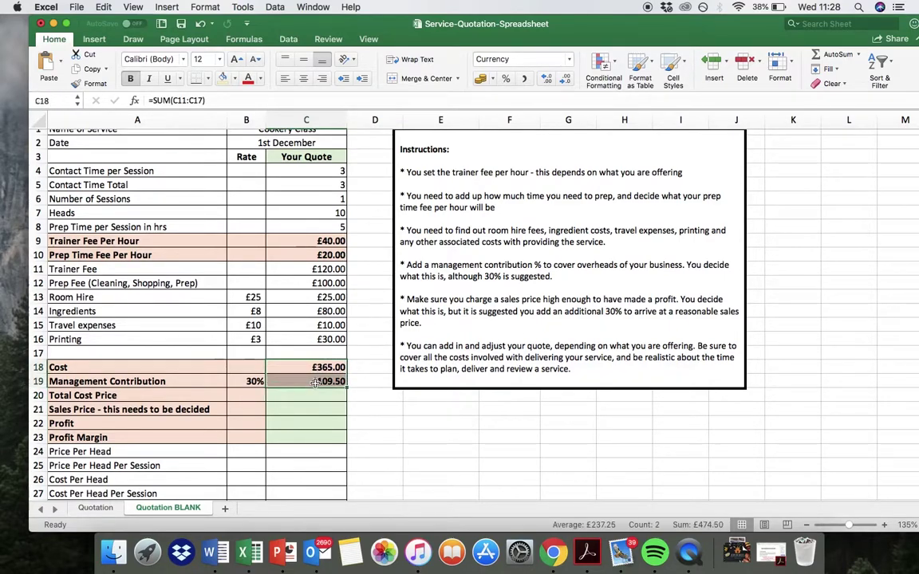
pyautogui.click(315, 397)
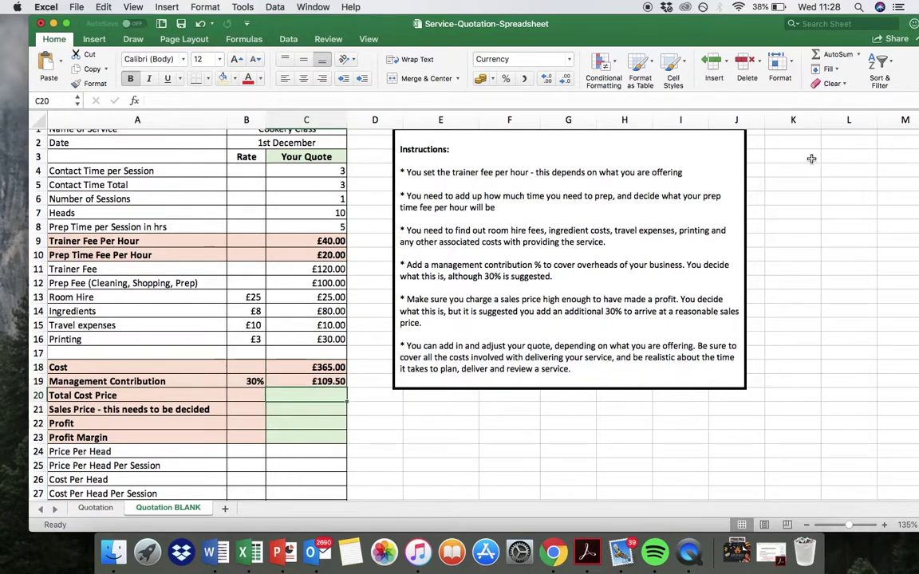
pyautogui.click(834, 54)
pyautogui.moveTo(331, 367); pyautogui.dragTo(331, 381)
pyautogui.press('Return')
pyautogui.scroll(-3, 321, 429)
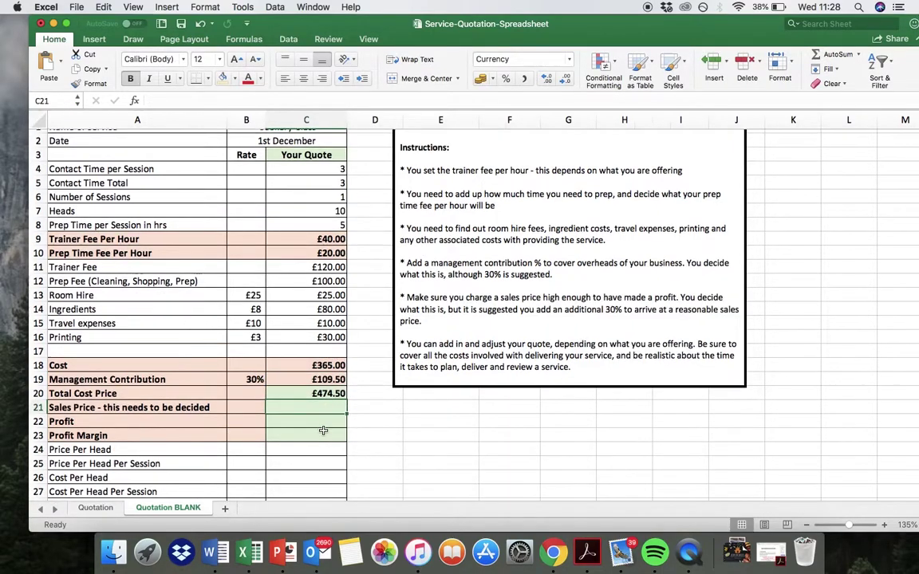
pyautogui.press('Up')
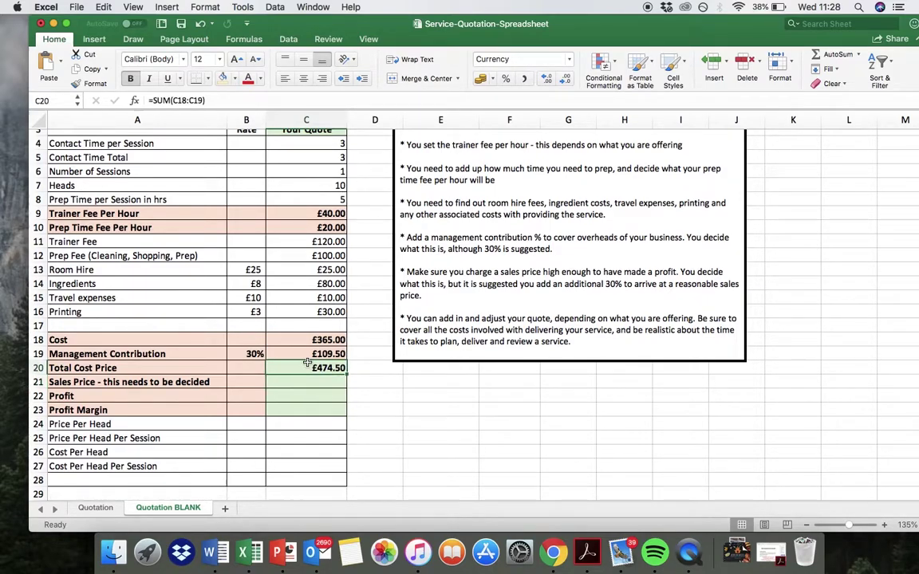
# Enter a Sales Price of 750 in cell C21
pyautogui.click(335, 381)
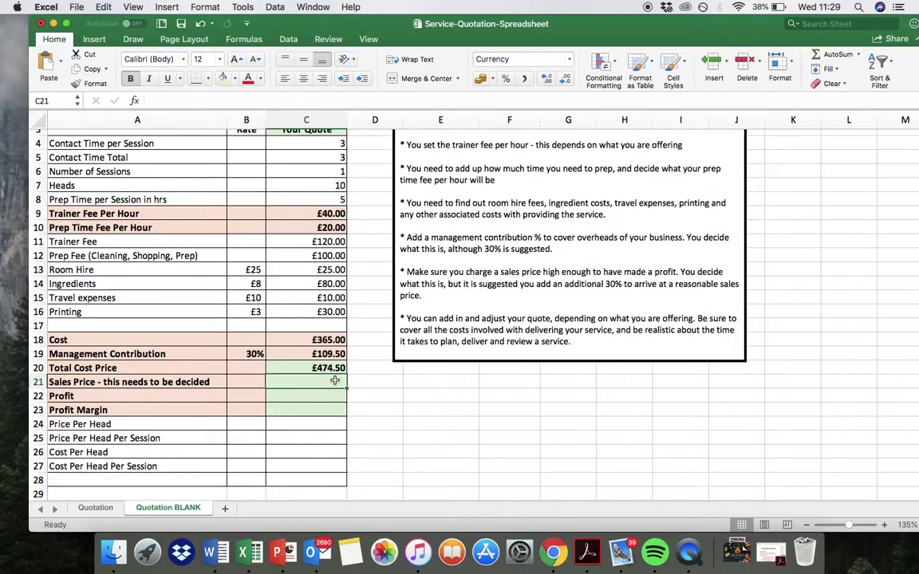
pyautogui.scroll(3, 335, 381)
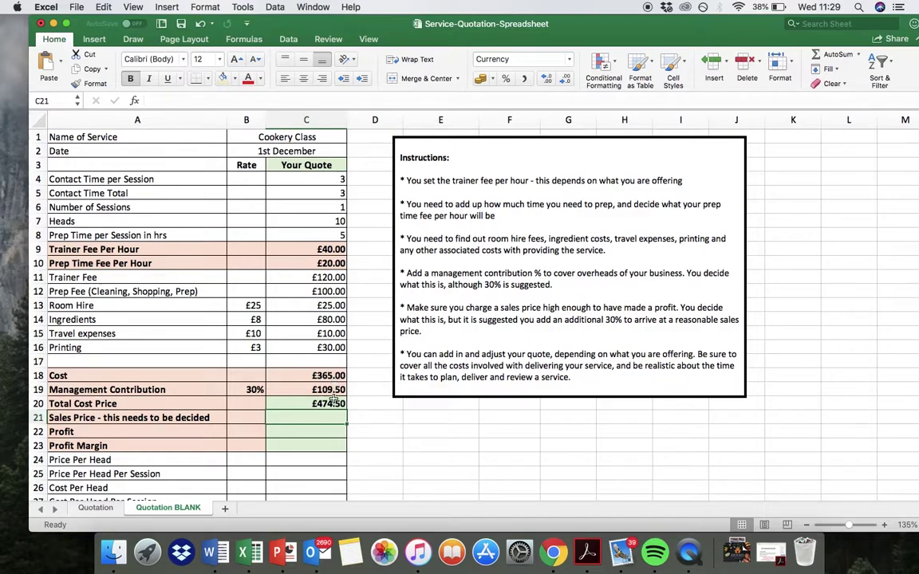
pyautogui.press('Up')
pyautogui.scroll(-2, 343, 396)
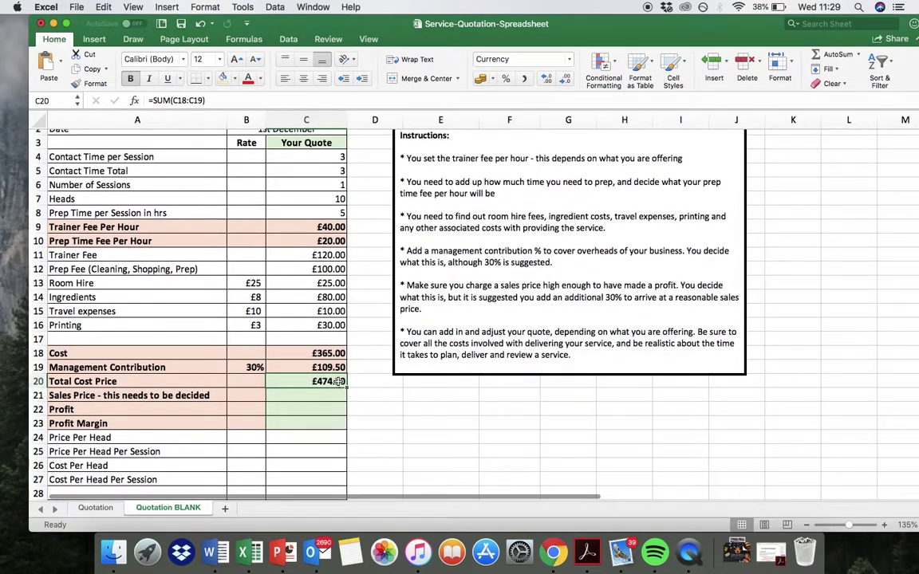
pyautogui.click(332, 394)
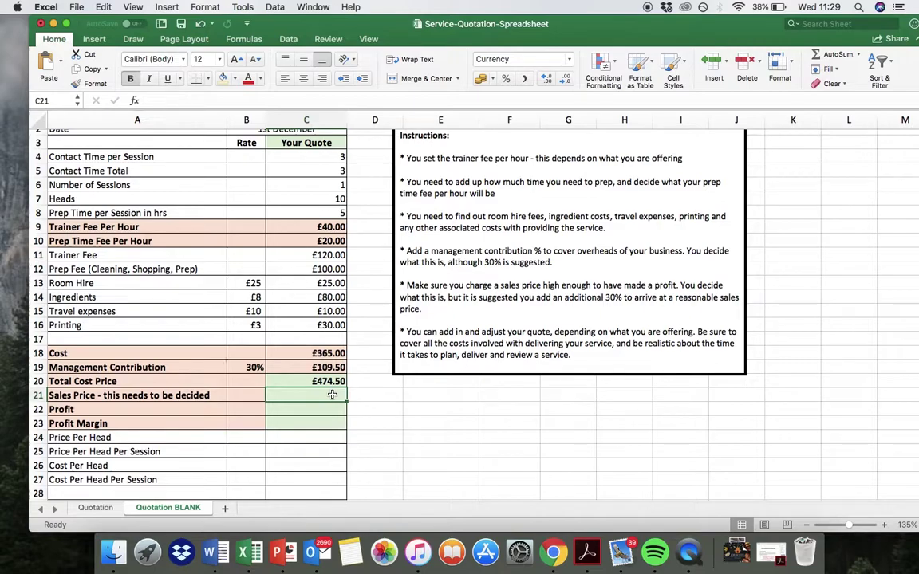
pyautogui.write('750')
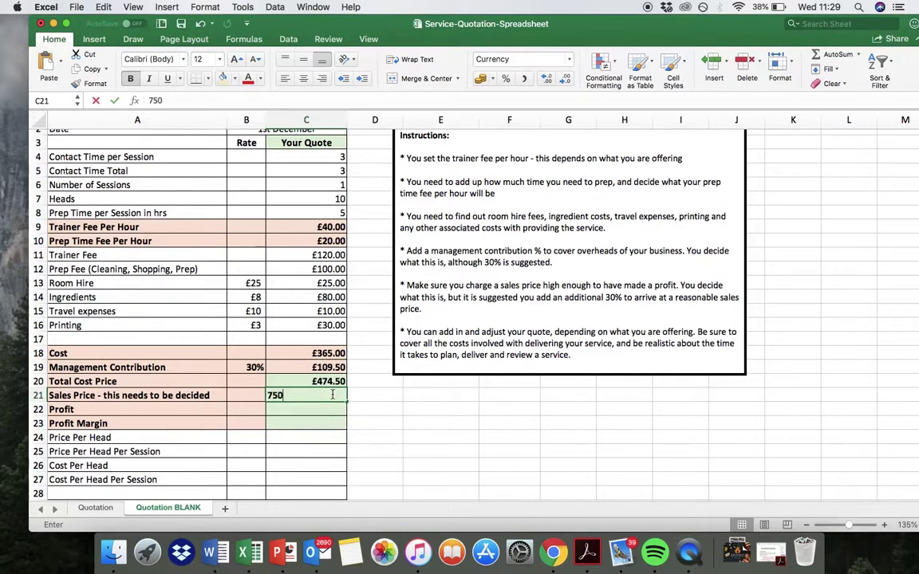
pyautogui.press('Return')
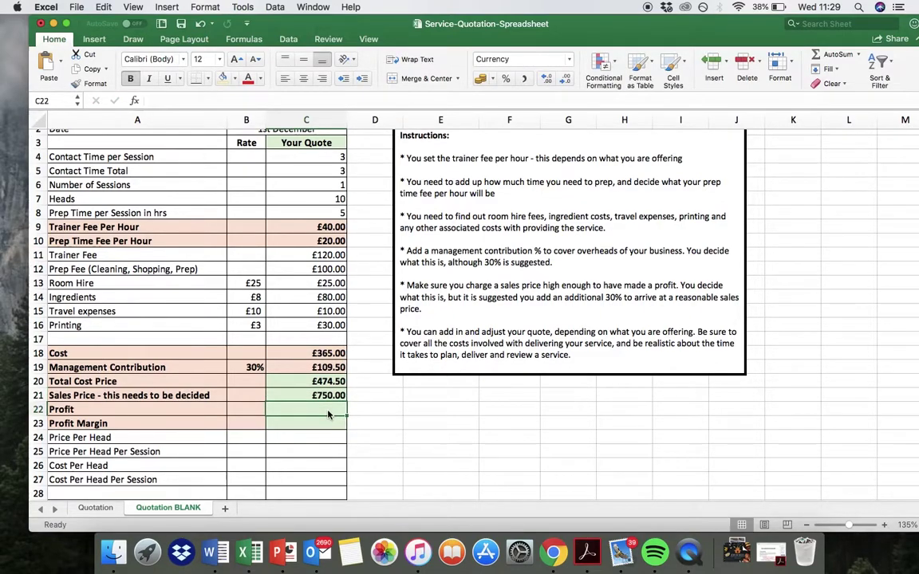
# Calculate the Profit in C22 by subtracting Total Cost Price from Sales Price with =C21-C20
pyautogui.write('=')
pyautogui.click(327, 397)
pyautogui.write('-')
pyautogui.click(324, 382)
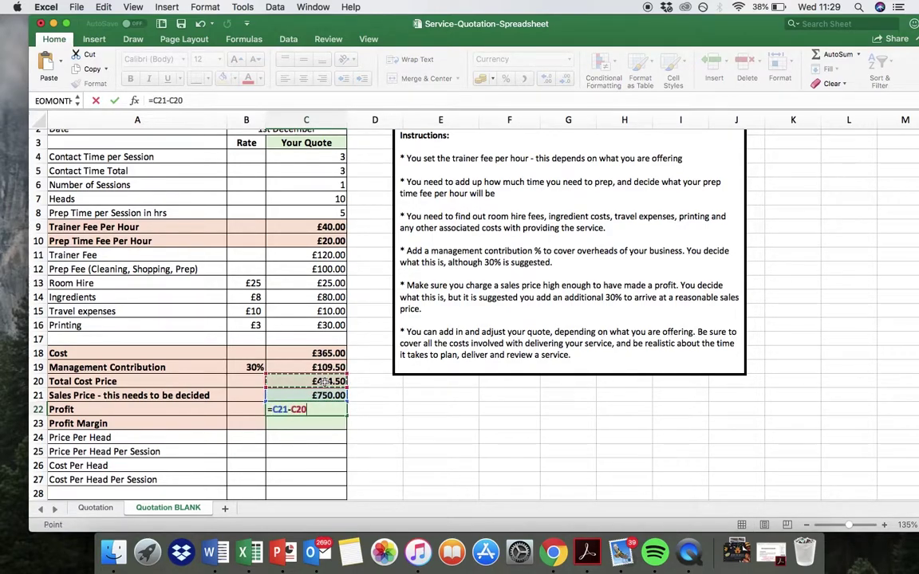
pyautogui.press('Return')
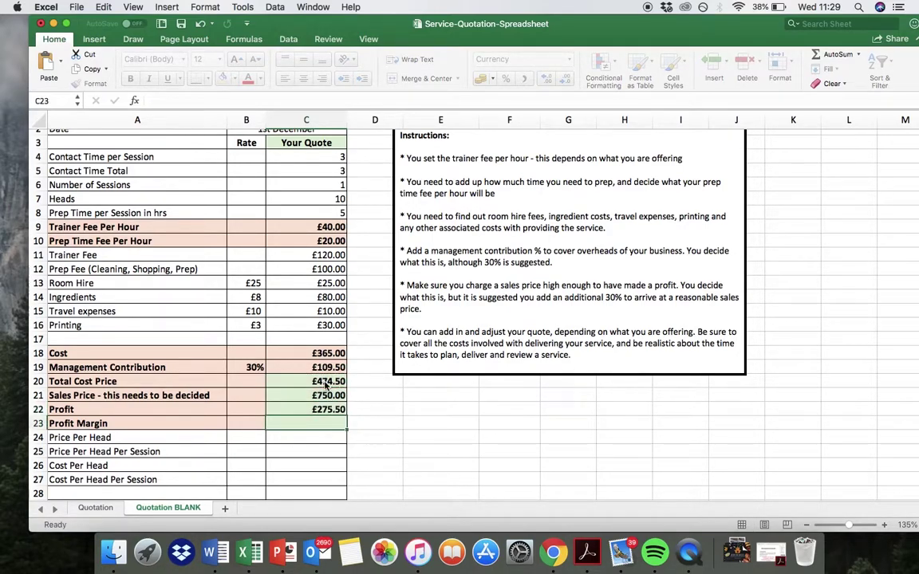
pyautogui.press('Up')
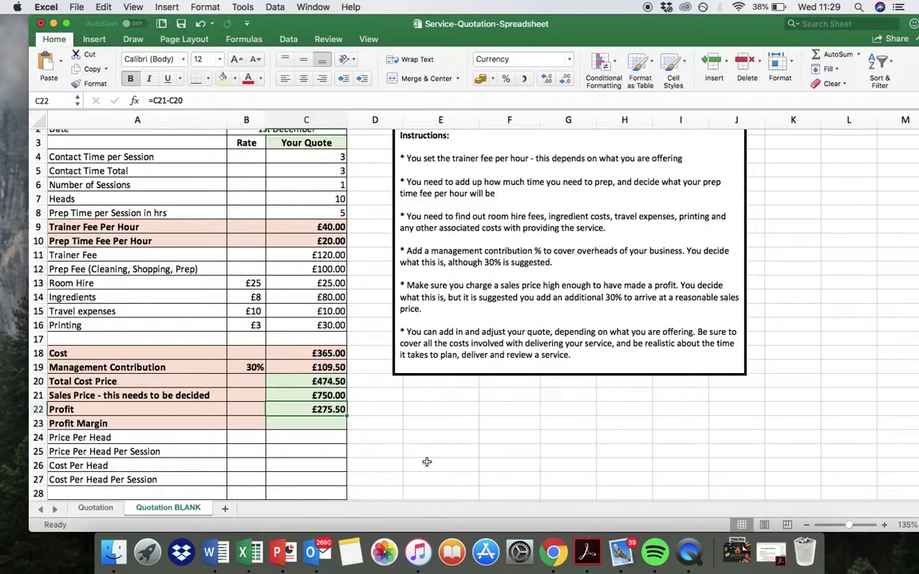
# Calculate the Profit Margin in C23 by dividing Profit by Sales Price with =C22/C21
pyautogui.scroll(-1, 427, 462)
pyautogui.click(322, 409)
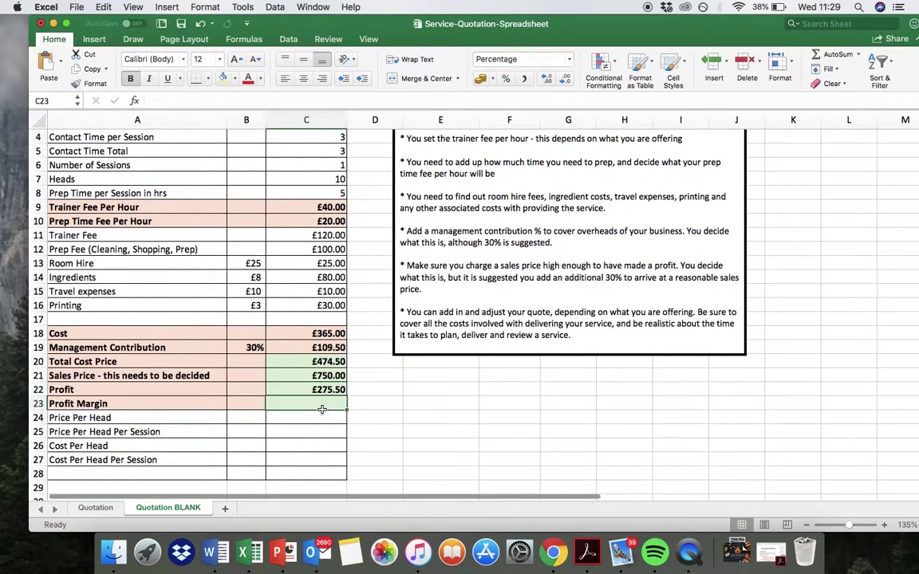
pyautogui.write('=')
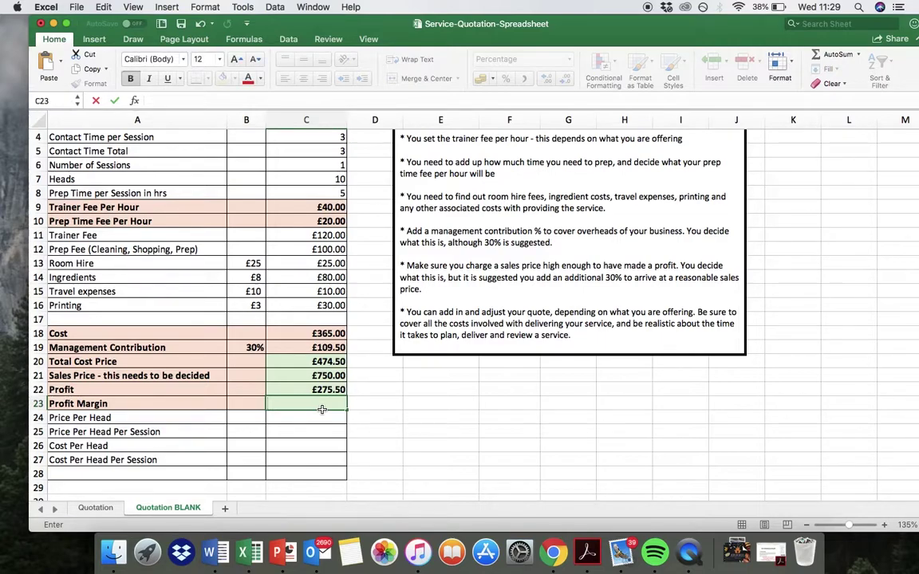
pyautogui.moveTo(523, 29); pyautogui.dragTo(701, 29)
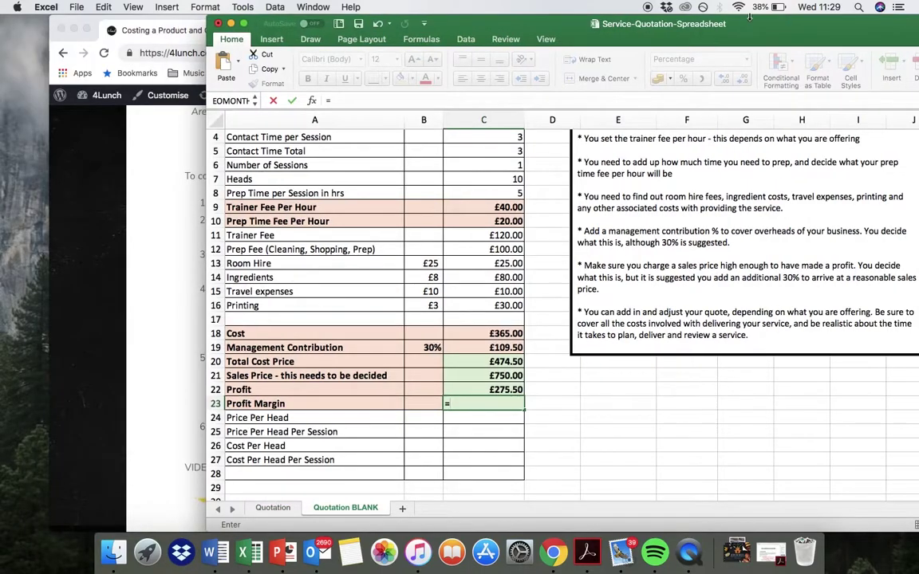
pyautogui.click(488, 388)
pyautogui.write('/')
pyautogui.click(501, 375)
pyautogui.press('Return')
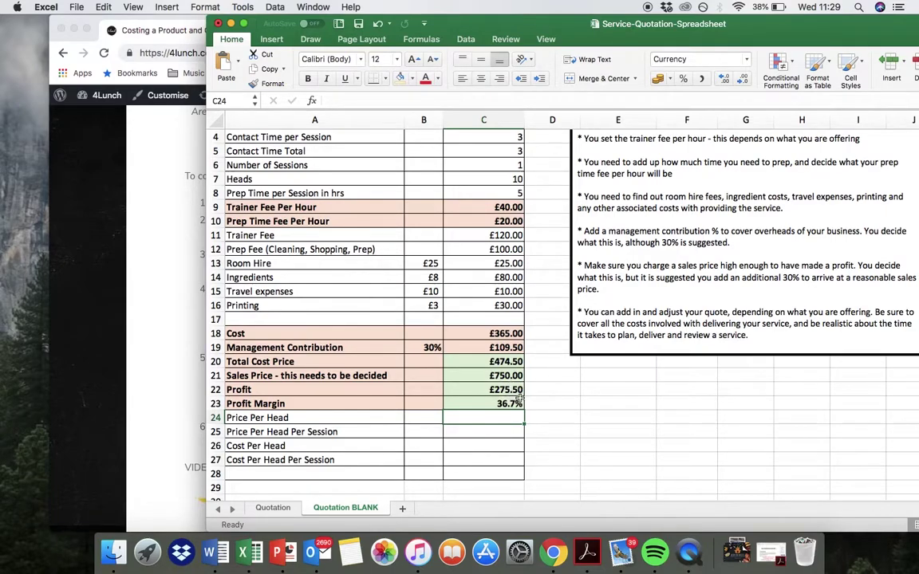
pyautogui.press('Up')
# Calculate the Price Per Head in C24 by dividing Sales Price by the number of heads with =C21/C7
pyautogui.moveTo(784, 44); pyautogui.dragTo(730, 43)
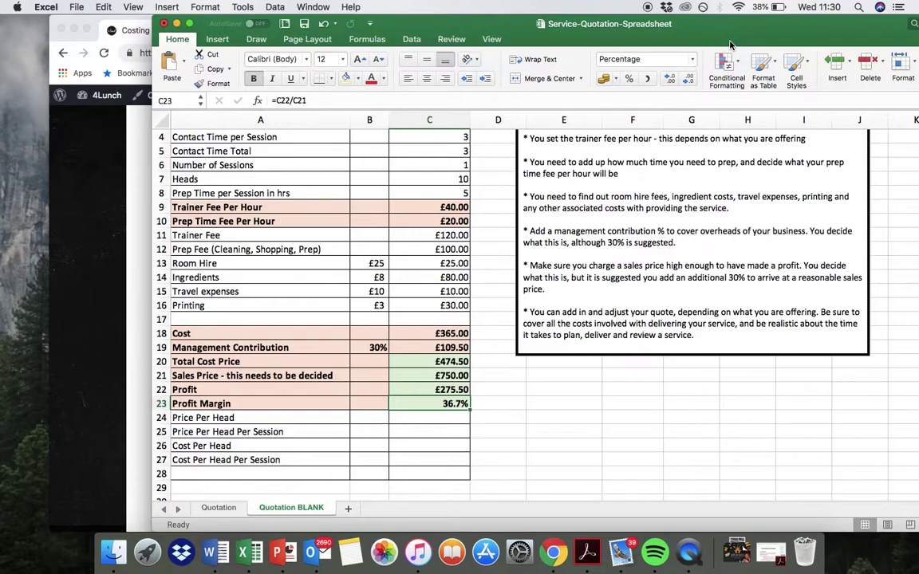
pyautogui.click(445, 418)
pyautogui.write('=')
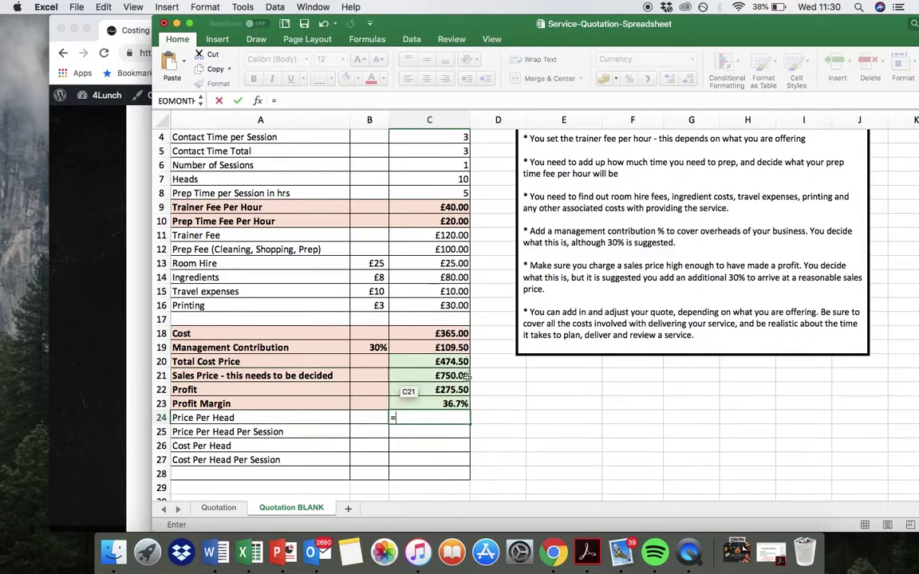
pyautogui.click(463, 375)
pyautogui.write('/')
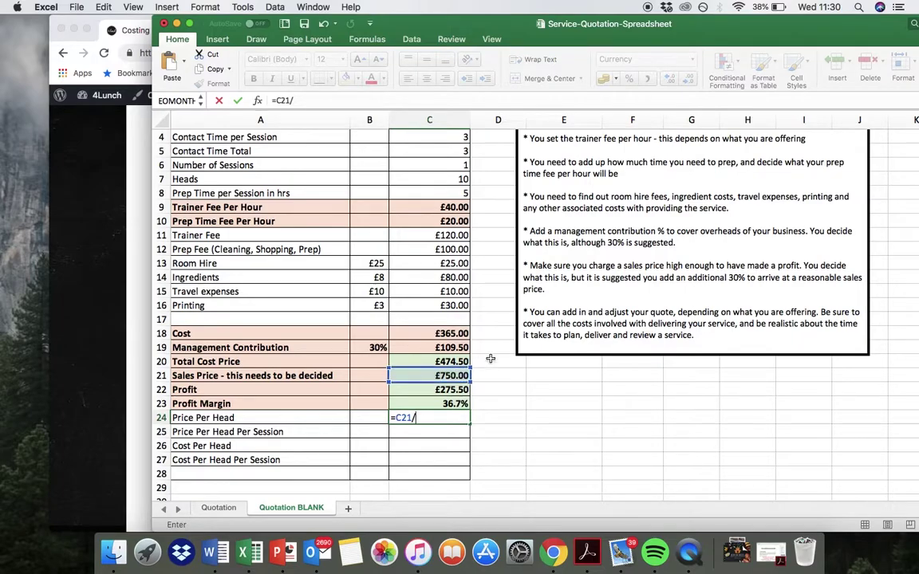
pyautogui.scroll(3, 482, 363)
pyautogui.click(453, 224)
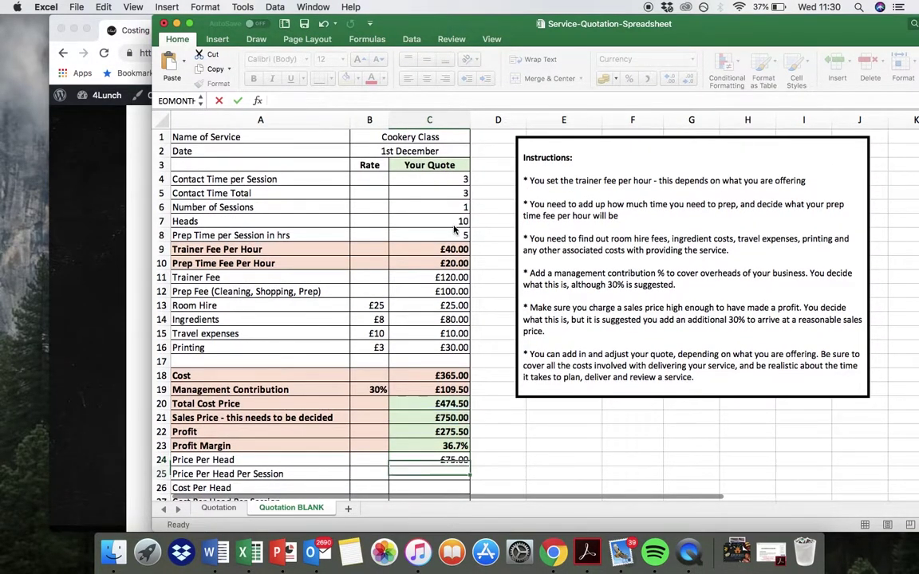
pyautogui.press('Return')
# Calculate the Cost Per Head in C26 by dividing Total Cost Price by the number of heads with =C20/C7
pyautogui.scroll(-8, 459, 263)
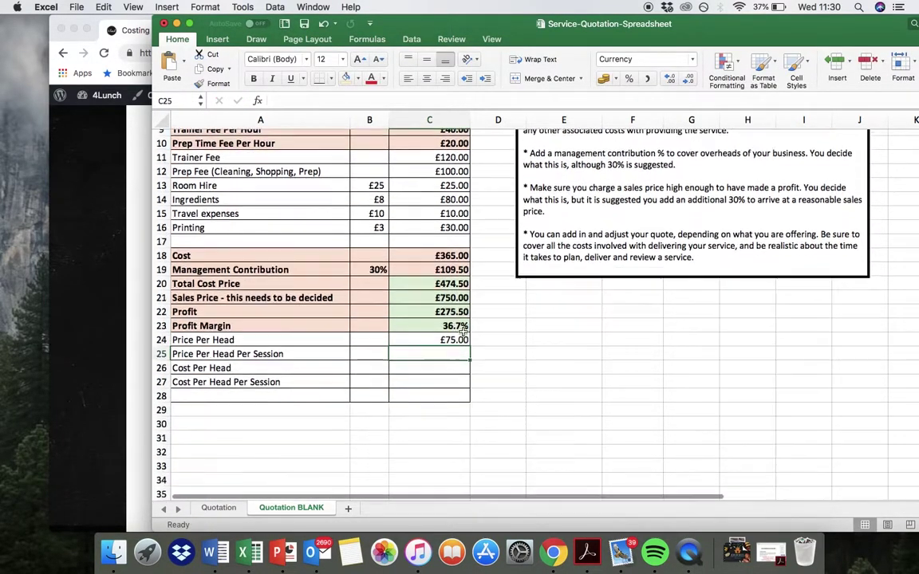
pyautogui.scroll(2, 467, 403)
pyautogui.click(461, 405)
pyautogui.click(461, 391)
pyautogui.write('=')
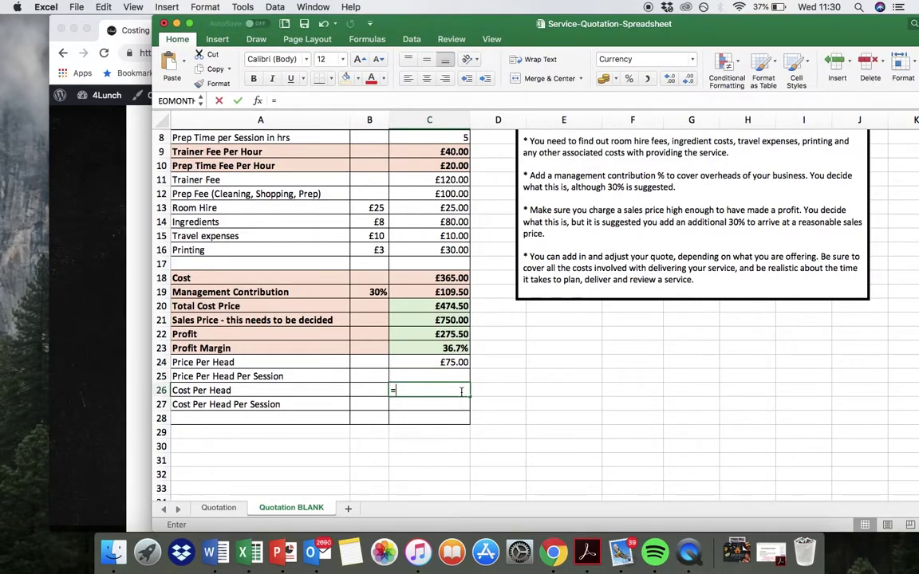
pyautogui.click(461, 308)
pyautogui.write('/')
pyautogui.scroll(5, 461, 307)
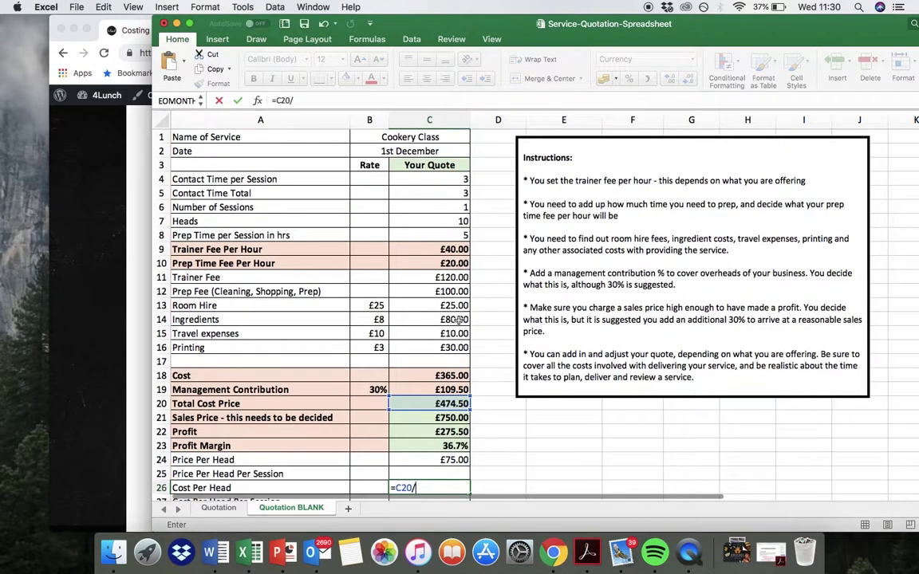
pyautogui.click(451, 219)
pyautogui.press('Return')
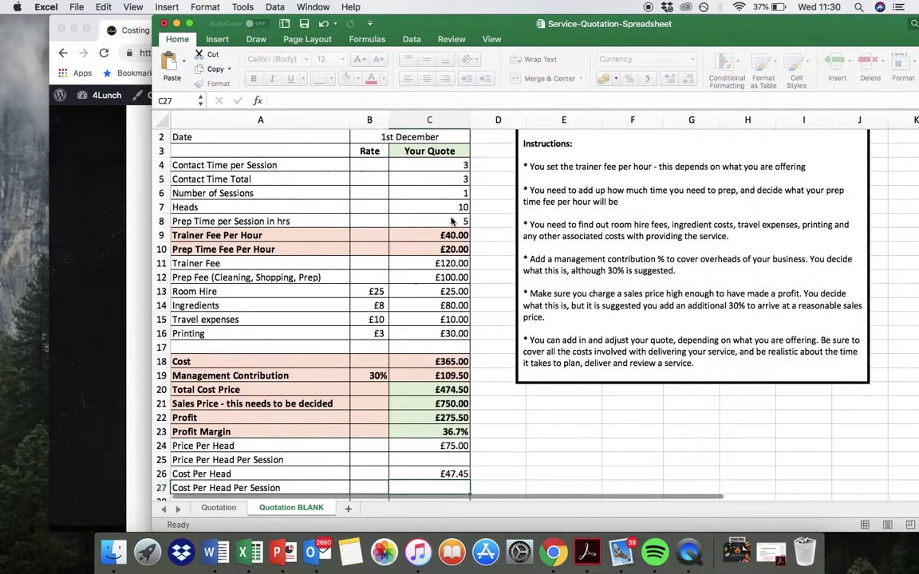
# Change the Sales Price in C21 to 800 to test its effect on profit and margin
pyautogui.click(505, 374)
pyautogui.scroll(-2, 506, 374)
pyautogui.scroll(2, 506, 374)
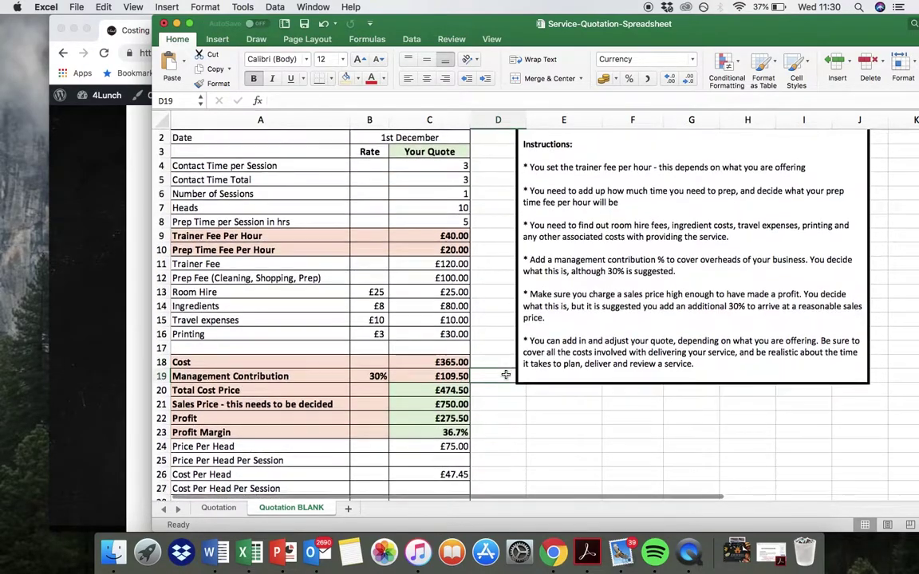
pyautogui.scroll(-3, 506, 374)
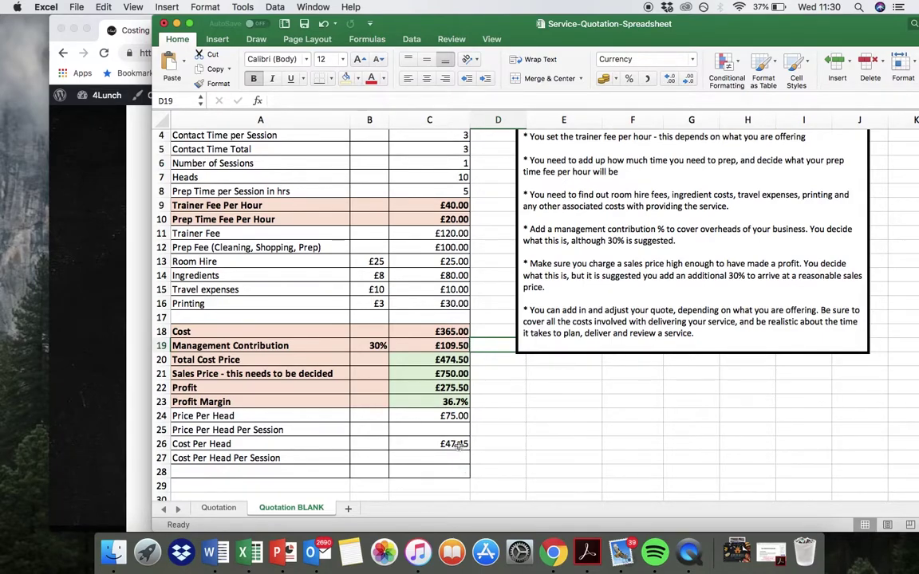
pyautogui.click(434, 374)
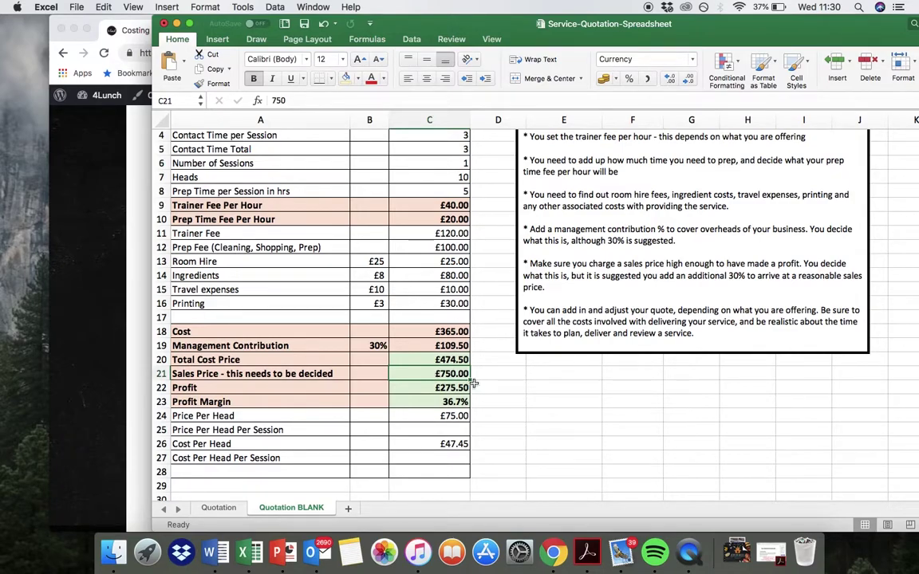
pyautogui.press('Down')
pyautogui.press('Up')
pyautogui.press('Up')
pyautogui.press('Down')
pyautogui.press('Down')
pyautogui.press('Down')
pyautogui.press('Up')
pyautogui.press('Up')
pyautogui.write('800')
pyautogui.click(528, 416)
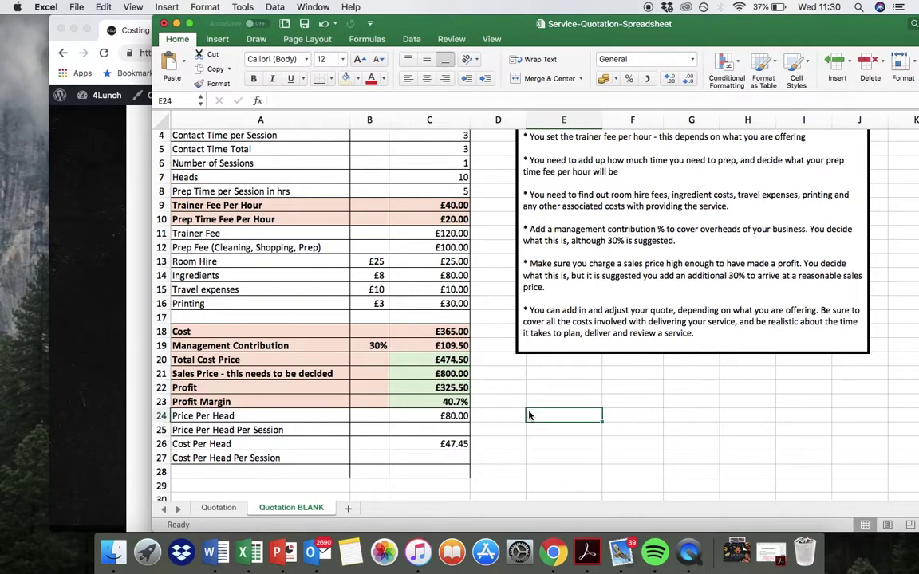
# Change the Sales Price in C21 to 600 to test a lower price
pyautogui.click(444, 375)
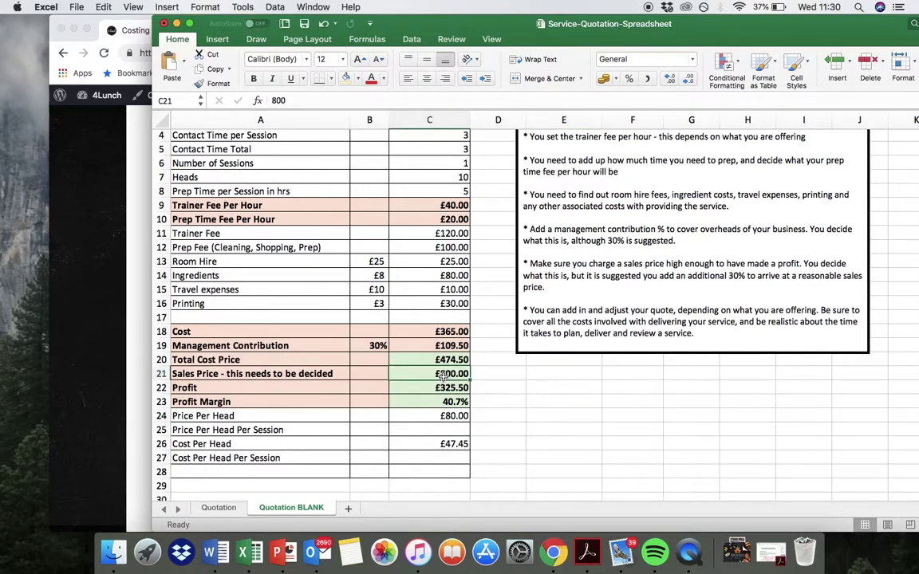
pyautogui.write('6000')
pyautogui.press('BackSpace')
pyautogui.click(529, 416)
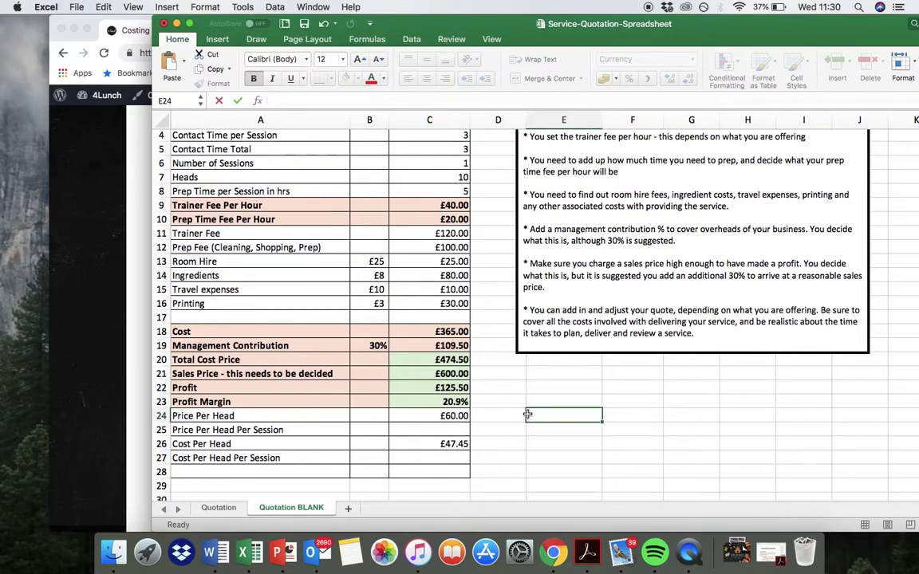
# Set the Sales Price in C21 to 500
pyautogui.click(454, 376)
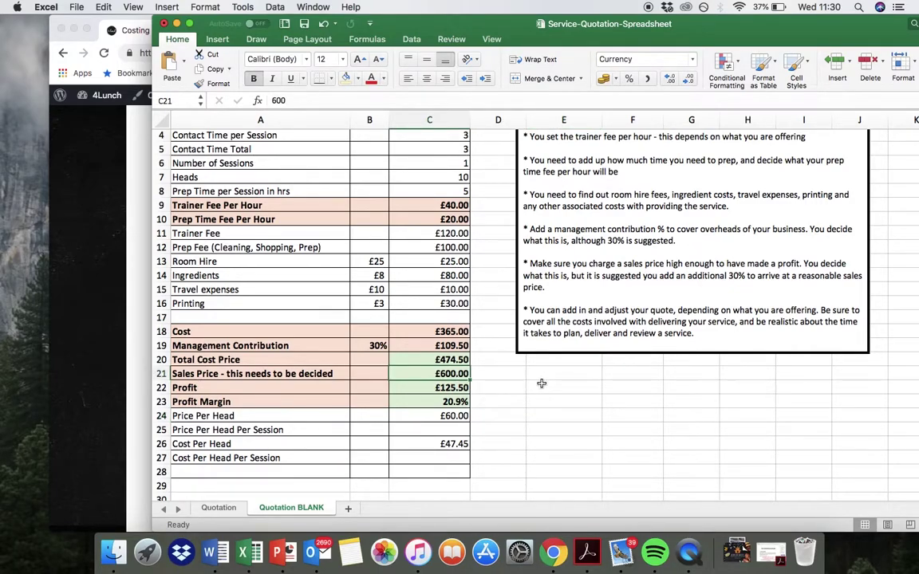
pyautogui.write('5000')
pyautogui.press('BackSpace')
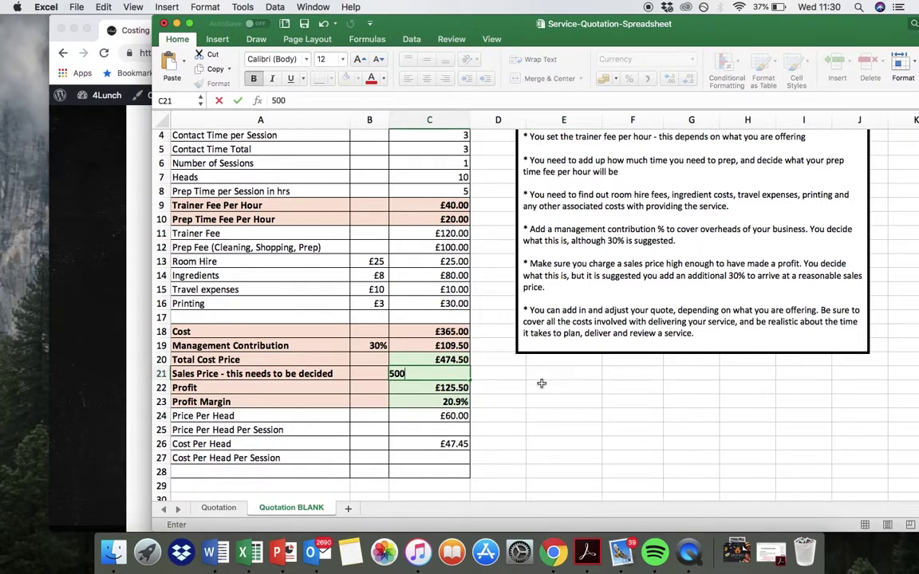
pyautogui.press('Return')
# Examine the Profit, Profit Margin, Price Per Head and Management Contribution against the Sales Price in the quotation
pyautogui.moveTo(455, 389); pyautogui.dragTo(464, 402)
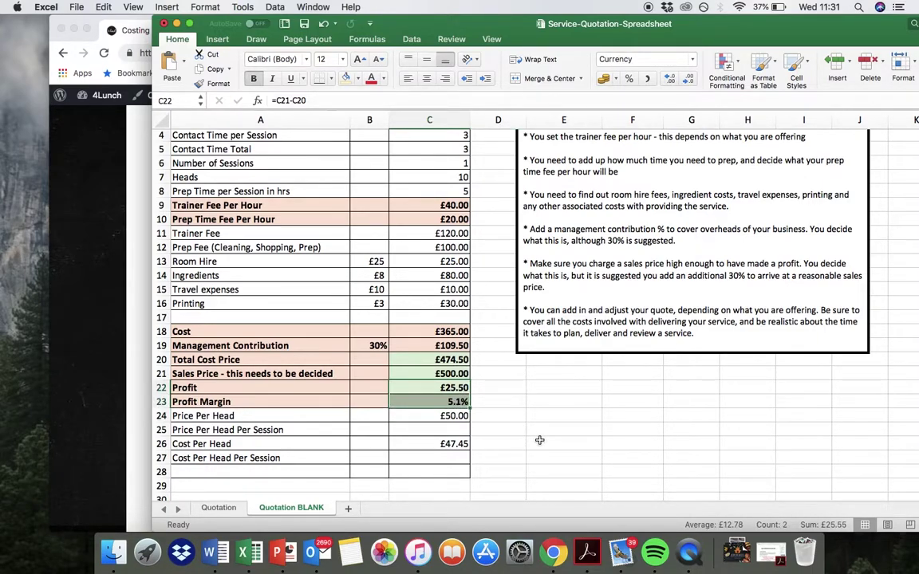
pyautogui.click(459, 416)
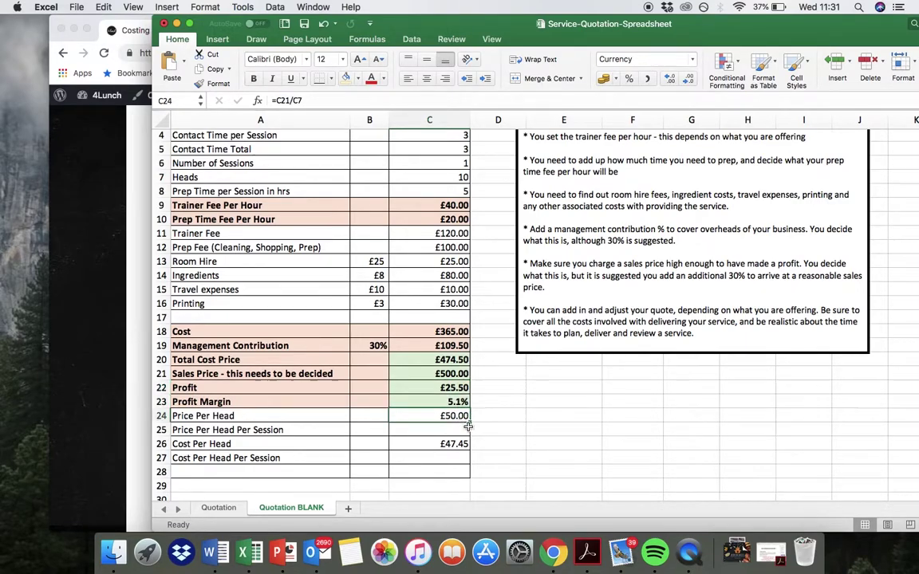
pyautogui.scroll(3, 482, 438)
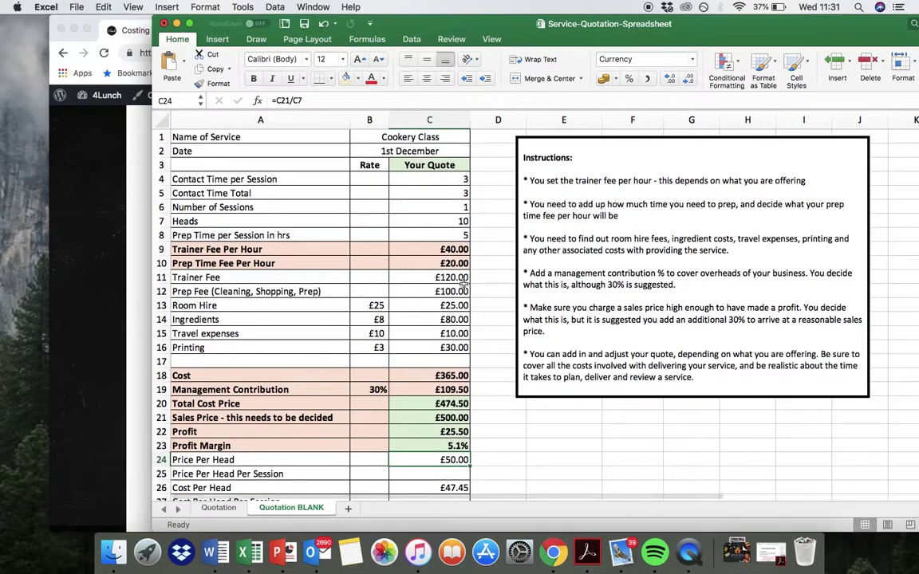
pyautogui.scroll(-4, 462, 292)
pyautogui.click(451, 328)
pyautogui.moveTo(451, 328)
pyautogui.mouseDown()
pyautogui.moveTo(451, 317)
pyautogui.moveTo(452, 329)
pyautogui.mouseUp()
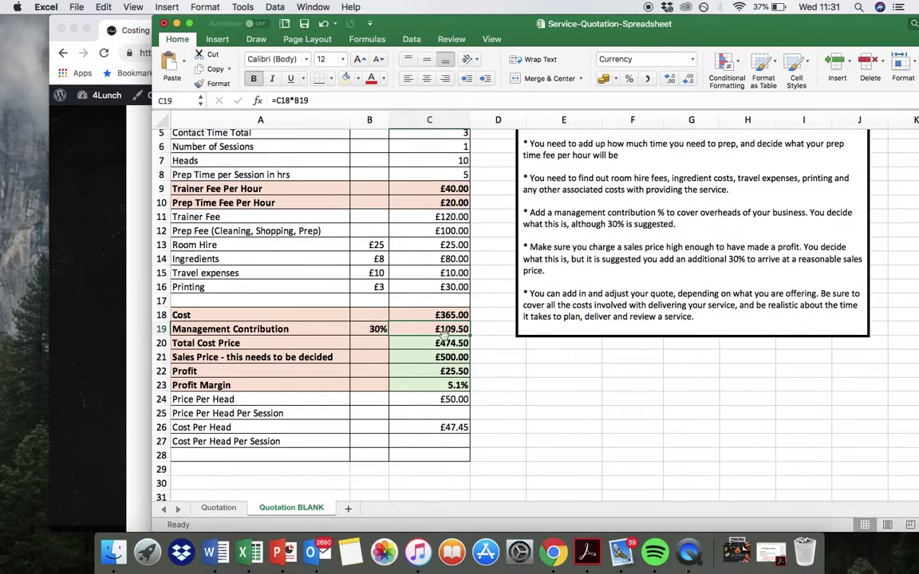
pyautogui.click(431, 356)
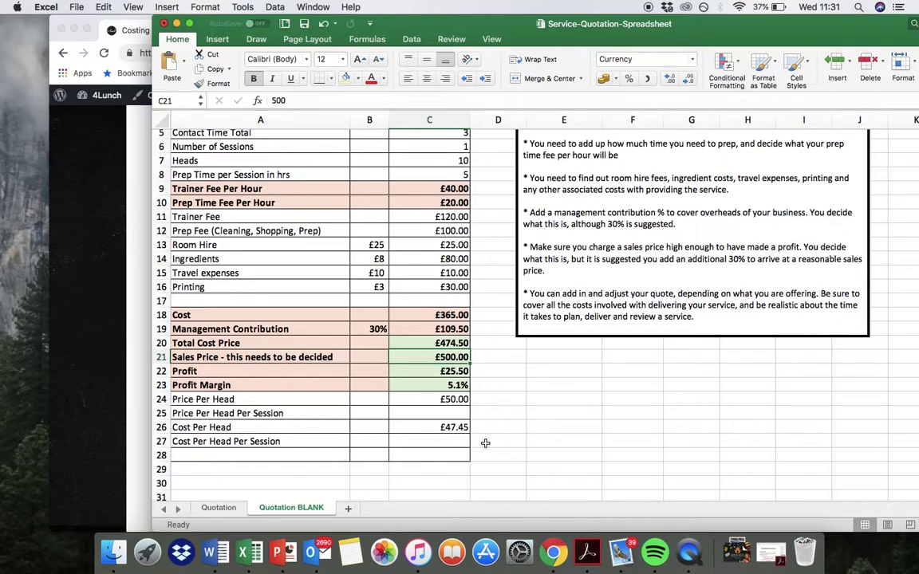
pyautogui.scroll(4, 485, 442)
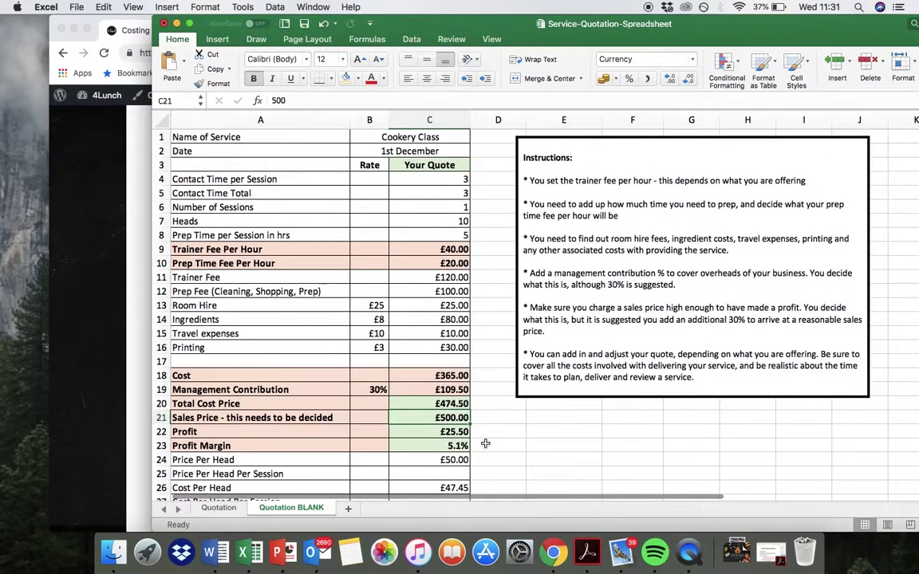
pyautogui.scroll(-1, 485, 443)
pyautogui.scroll(1, 485, 443)
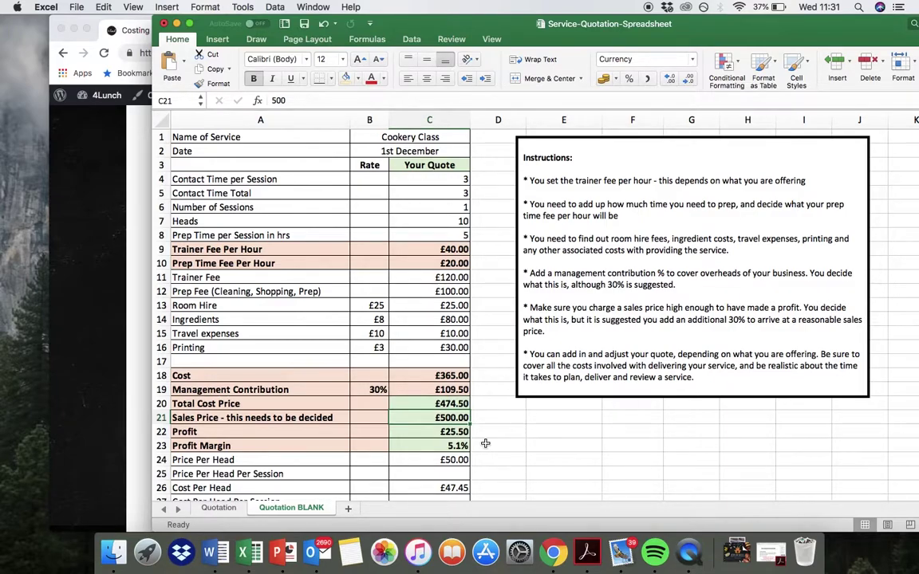
pyautogui.scroll(-2, 485, 444)
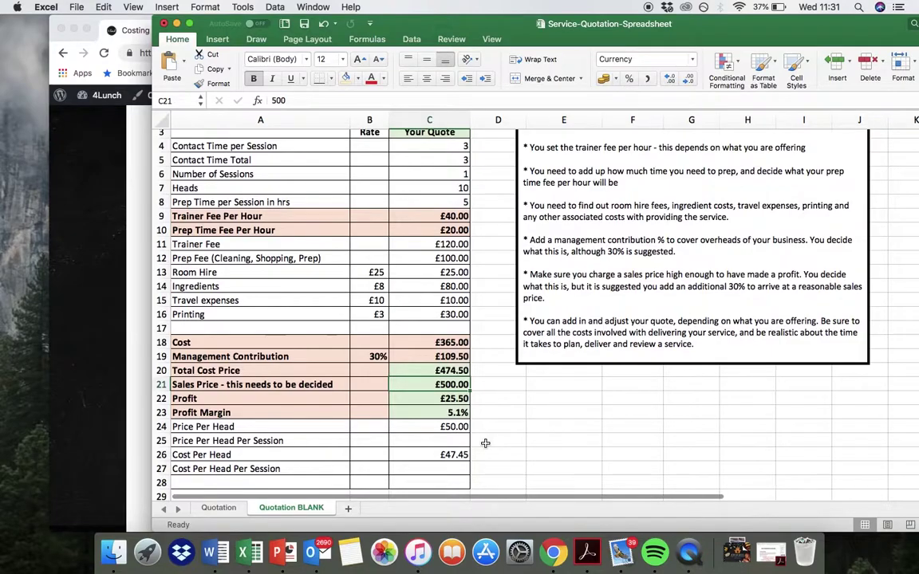
pyautogui.click(412, 434)
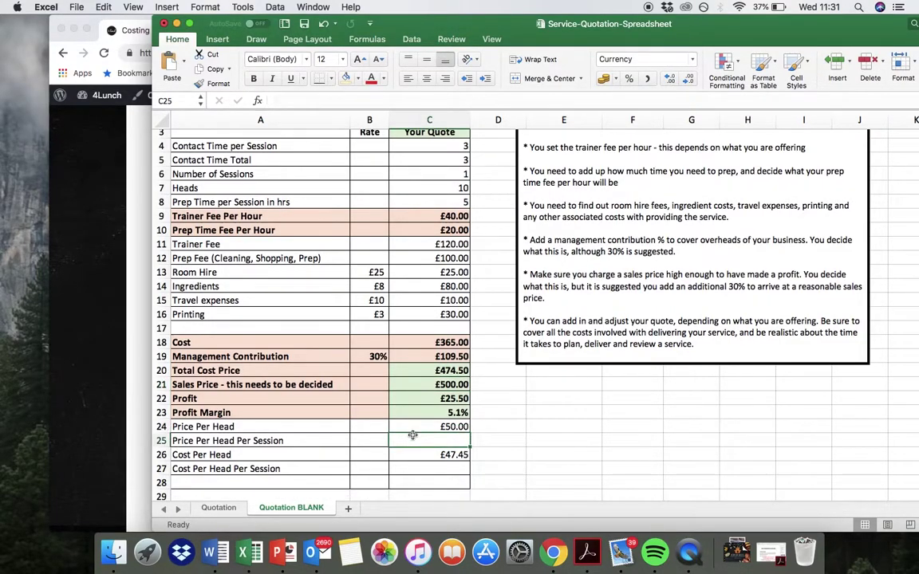